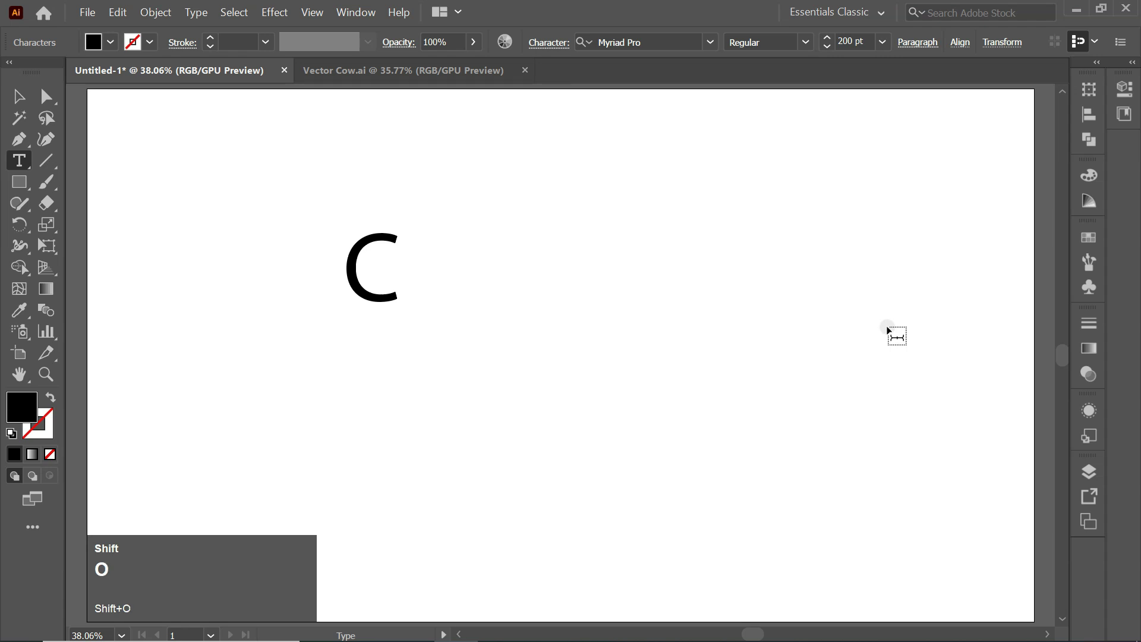
Complete the text "COW" and move it closer to the middle of the artboard
type("OW")
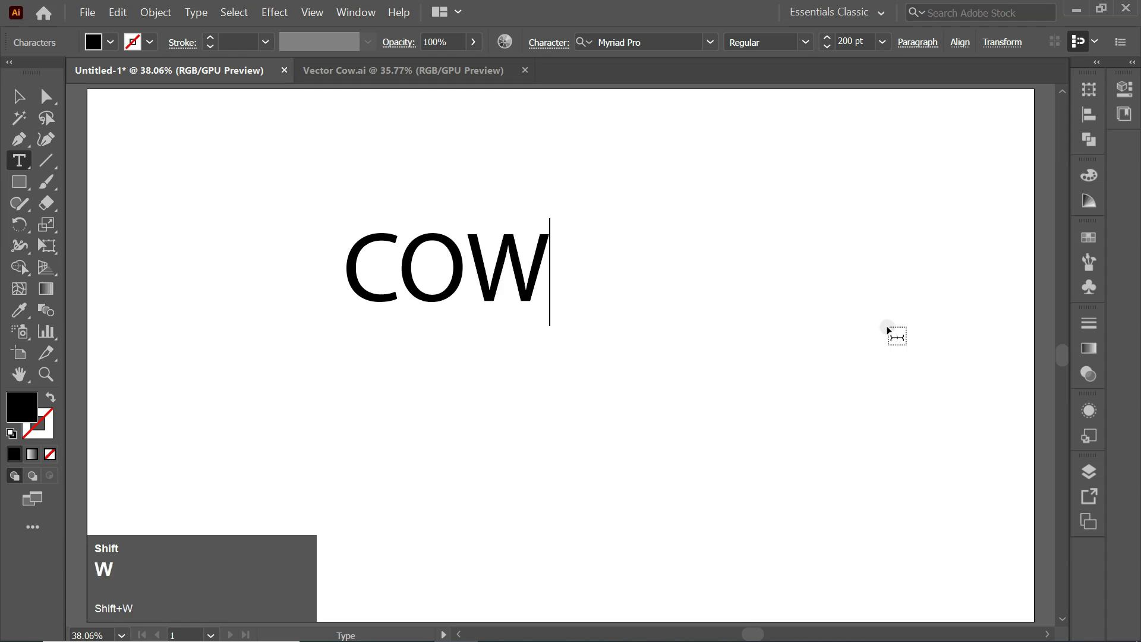
left_click(19, 96)
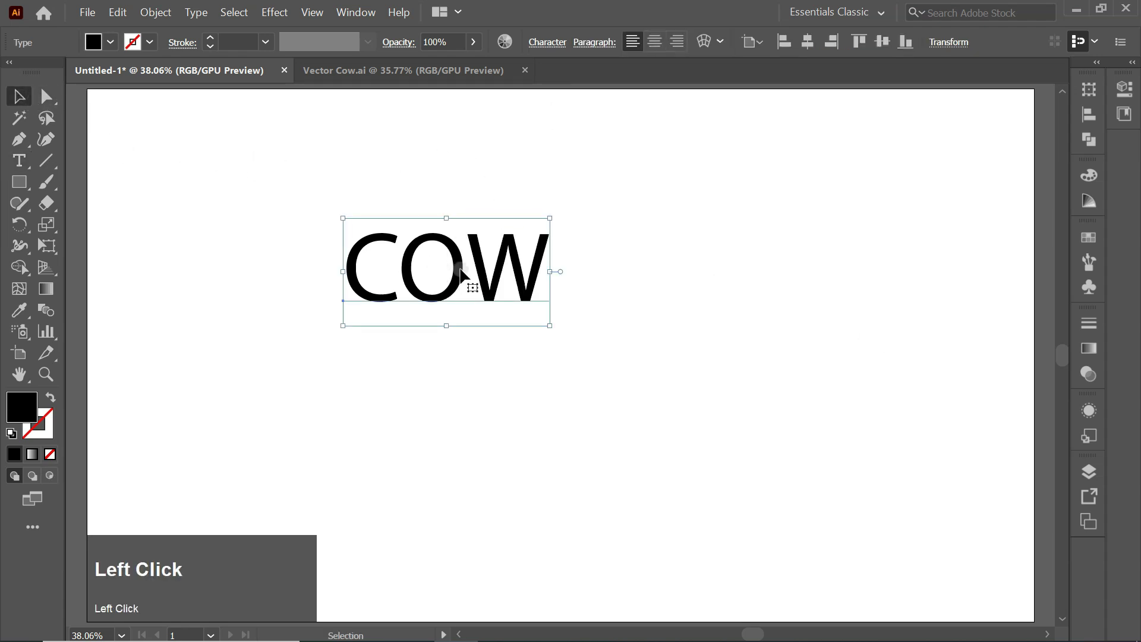
left_click_drag(458, 270, 507, 284)
Change the COW text's font to Poppins with the Bold style, picking it from the favorite fonts
key("ctrl")
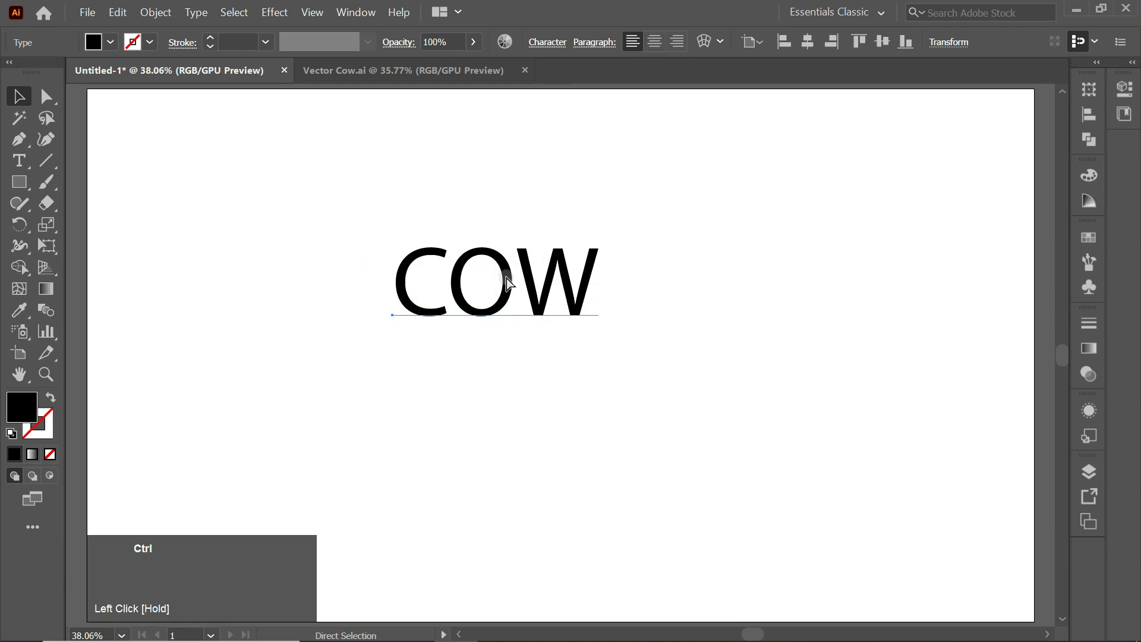
key("ctrl+t")
left_click(989, 169)
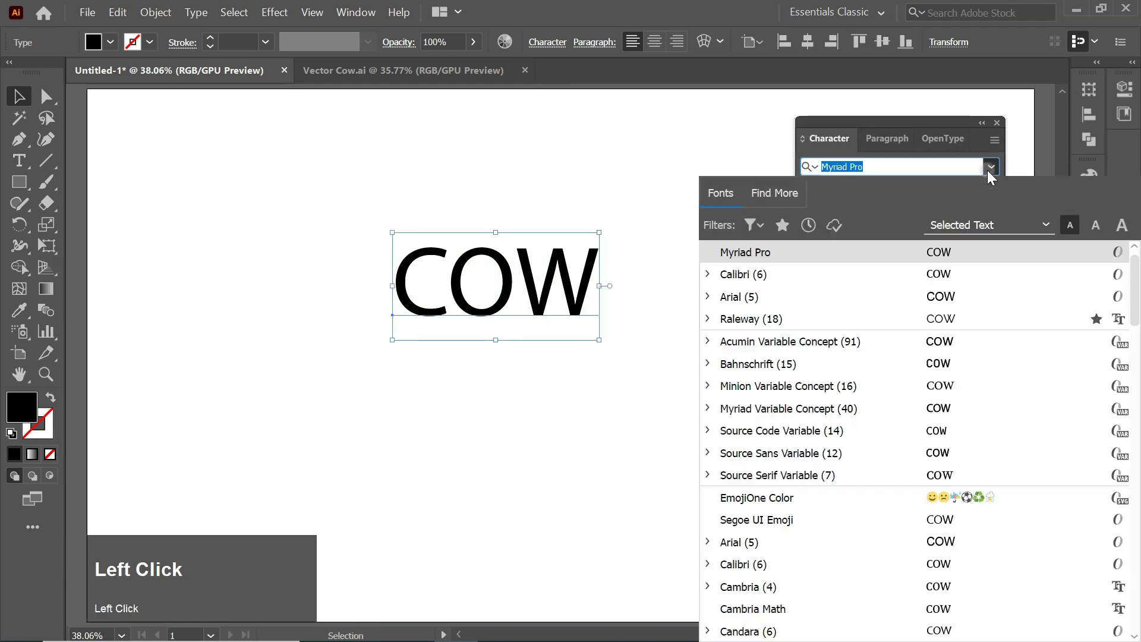
left_click(781, 223)
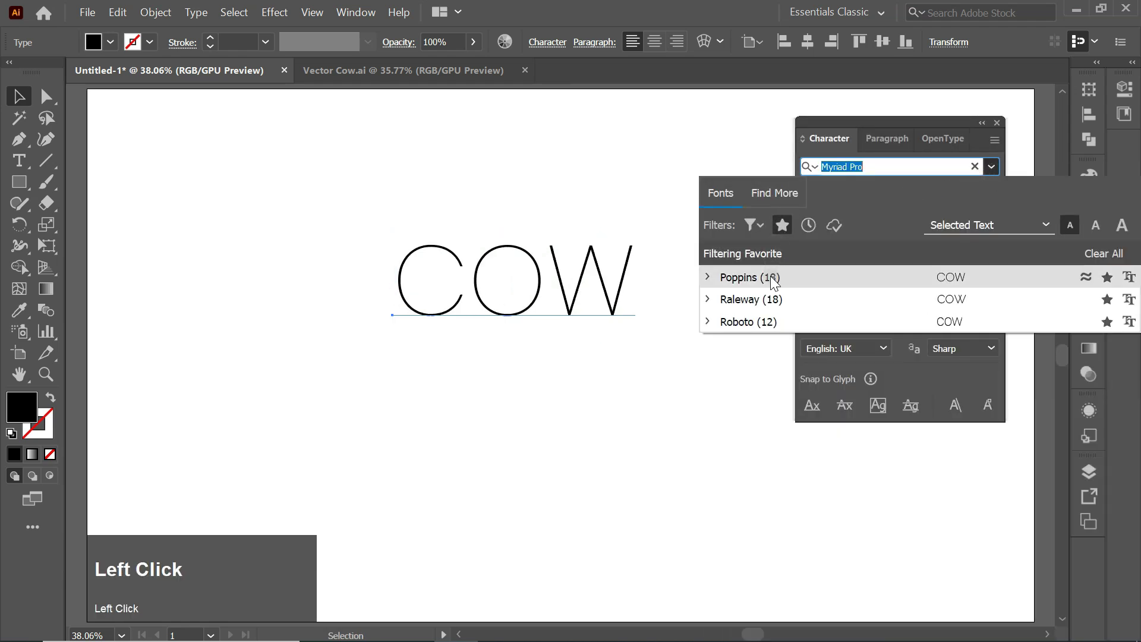
left_click(770, 277)
left_click(987, 192)
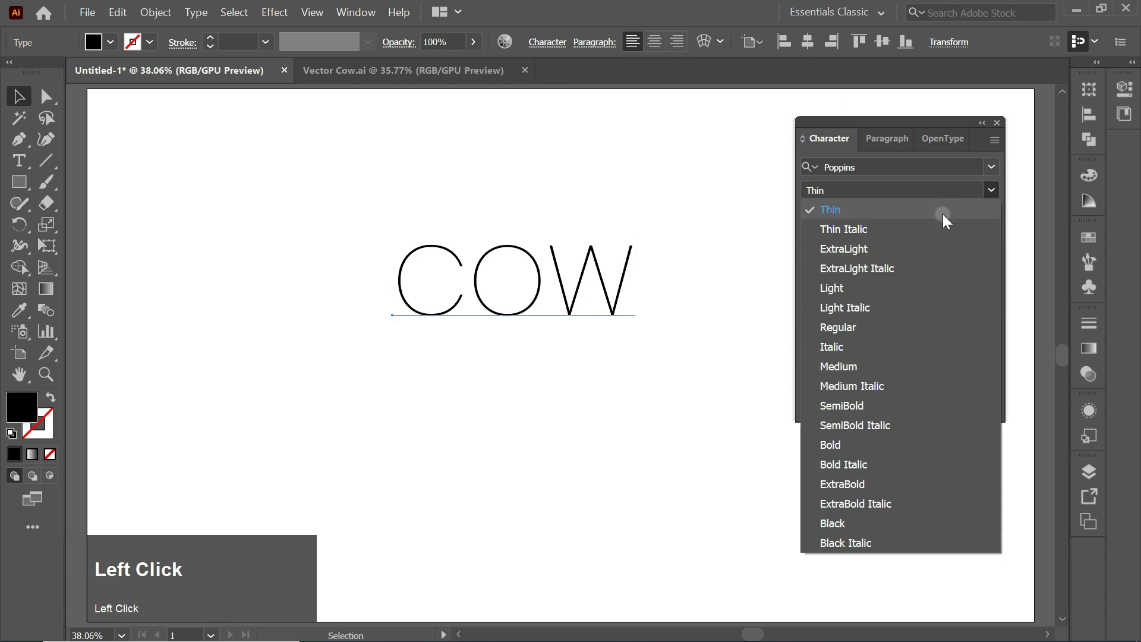
left_click(847, 444)
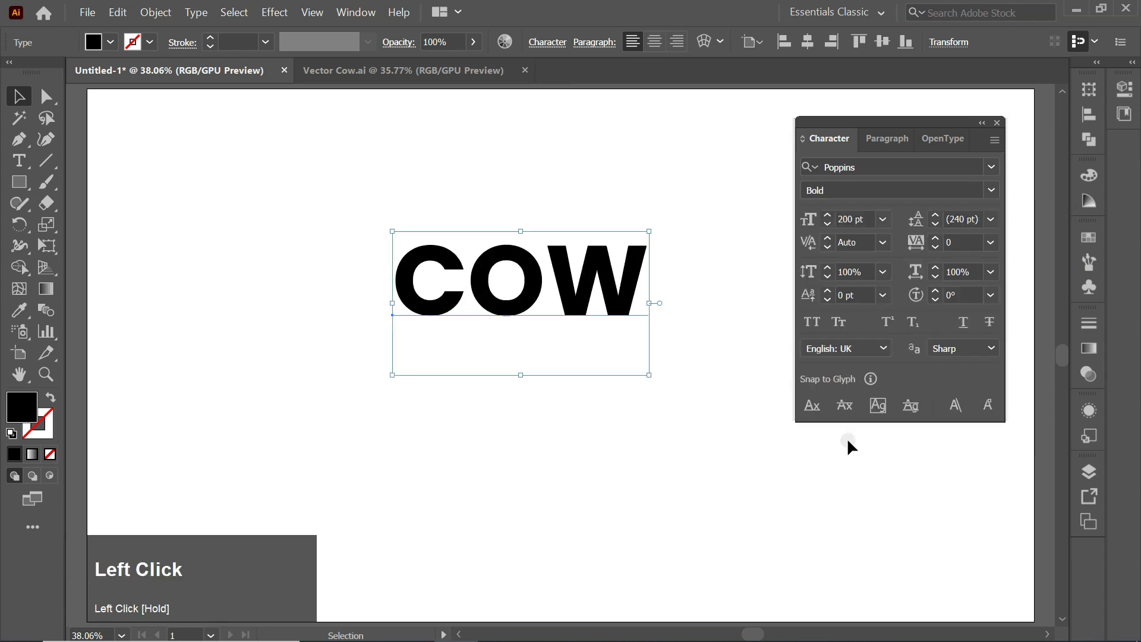
Set the COW text's size to 400 pt and recentre the text horizontally on the artboard
left_click_drag(857, 224, 836, 225)
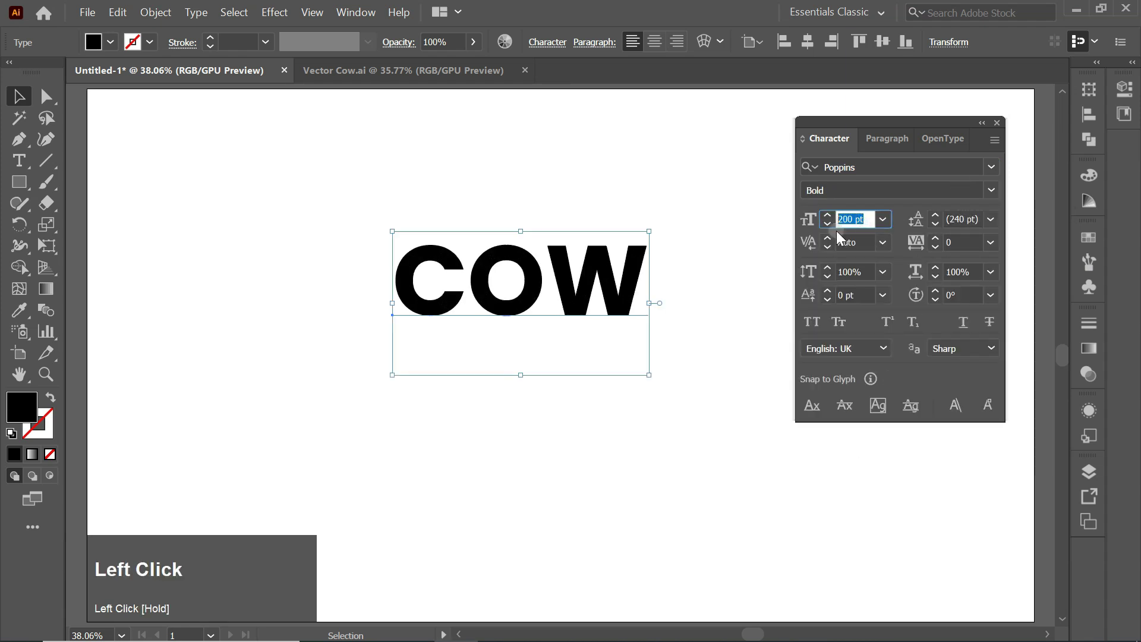
key("BackSpace")
type("400")
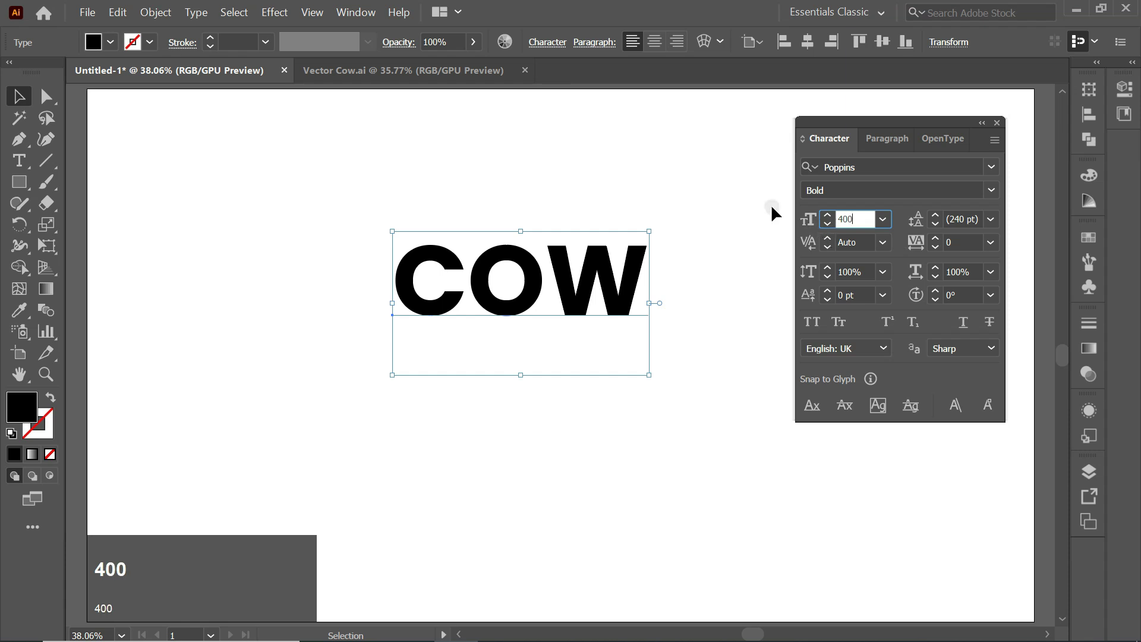
left_click(771, 208)
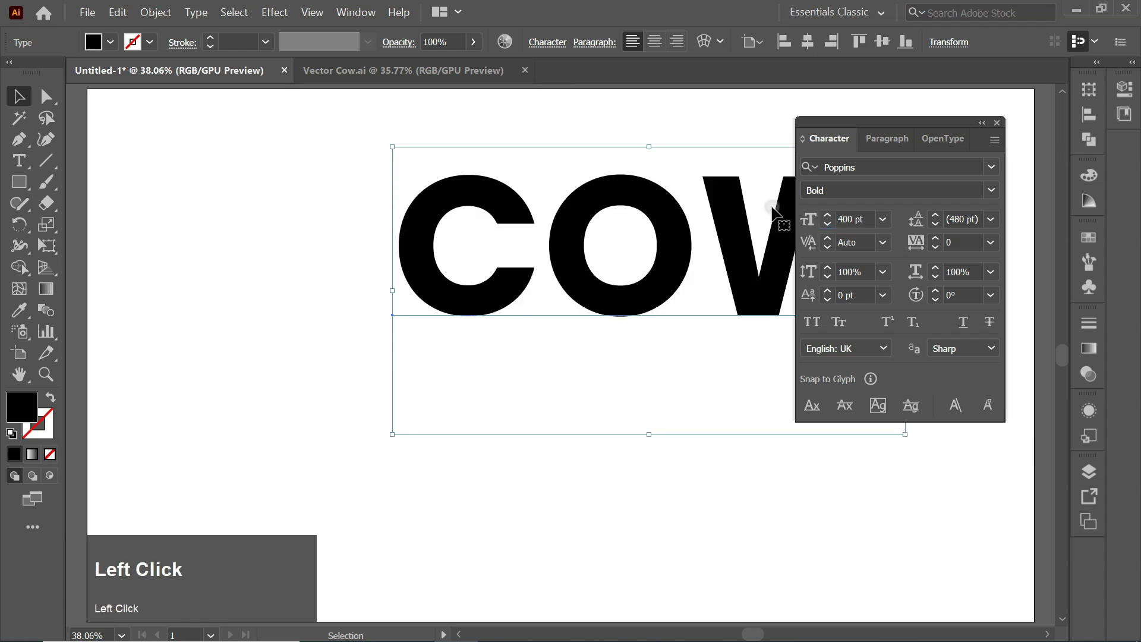
left_click(997, 124)
left_click_drag(820, 253, 736, 288)
Convert the COW text to outlines and ungroup it into separate letters
right_click(732, 251)
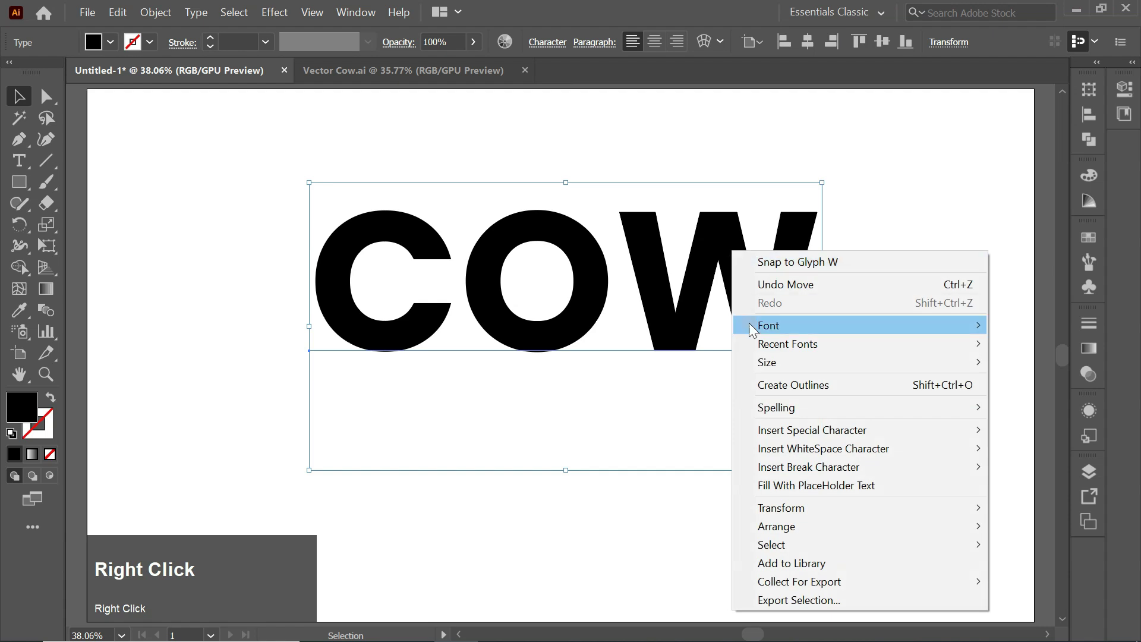
left_click(861, 387)
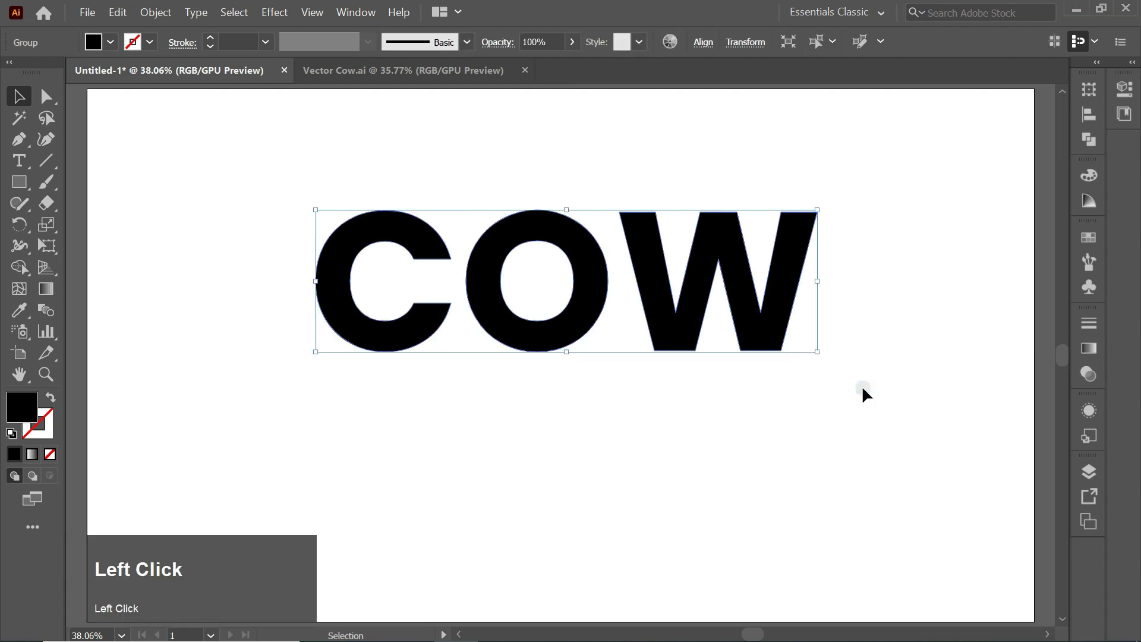
right_click(707, 271)
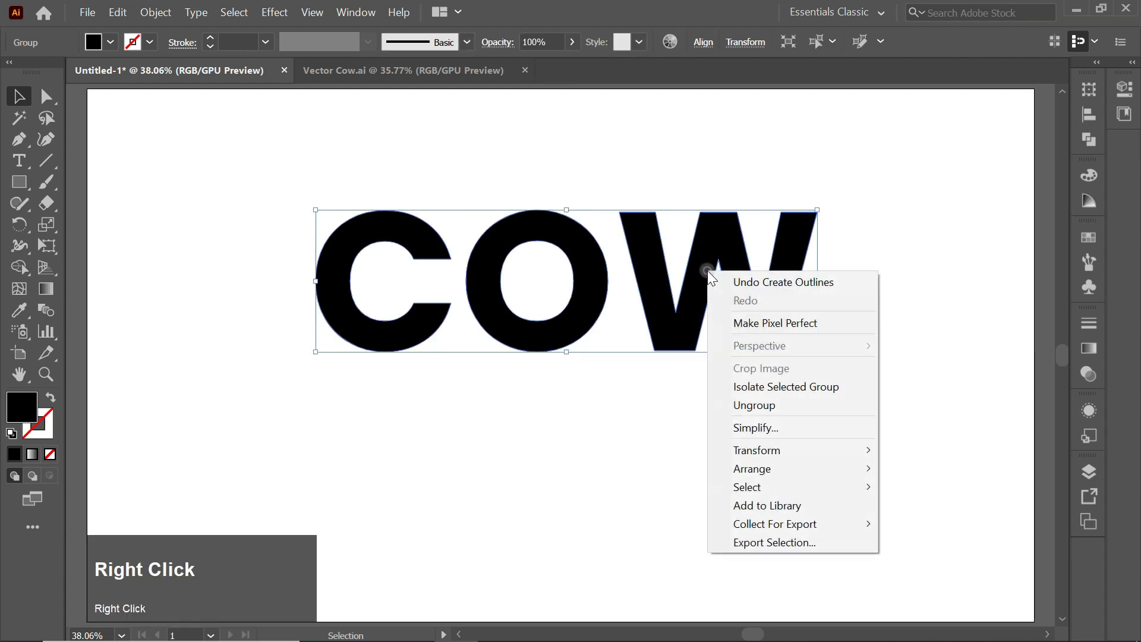
left_click(745, 402)
left_click(866, 248)
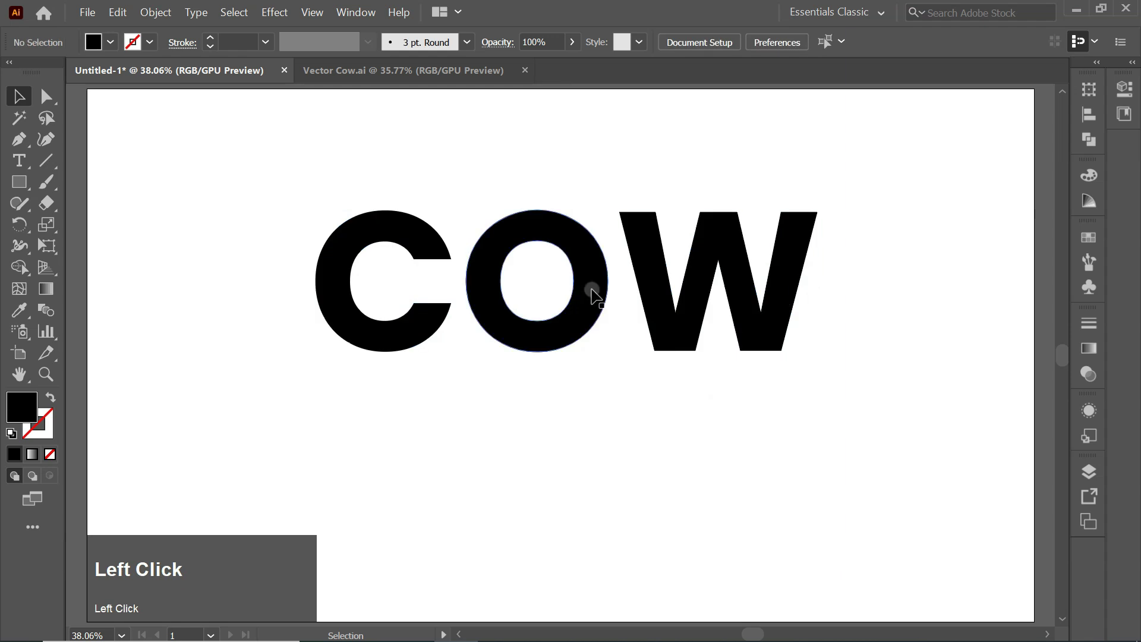
Move the O to overlap the C and the W to overlap the O, keeping the letters level
left_click_drag(591, 290, 536, 291)
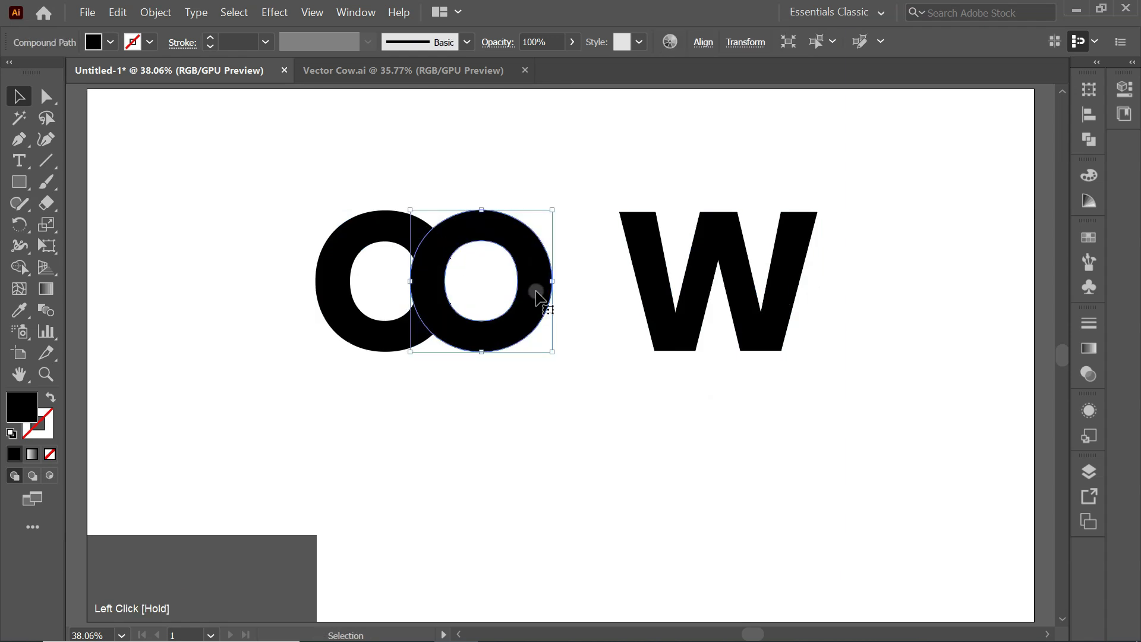
scroll(538, 296, "up", 1, "alt")
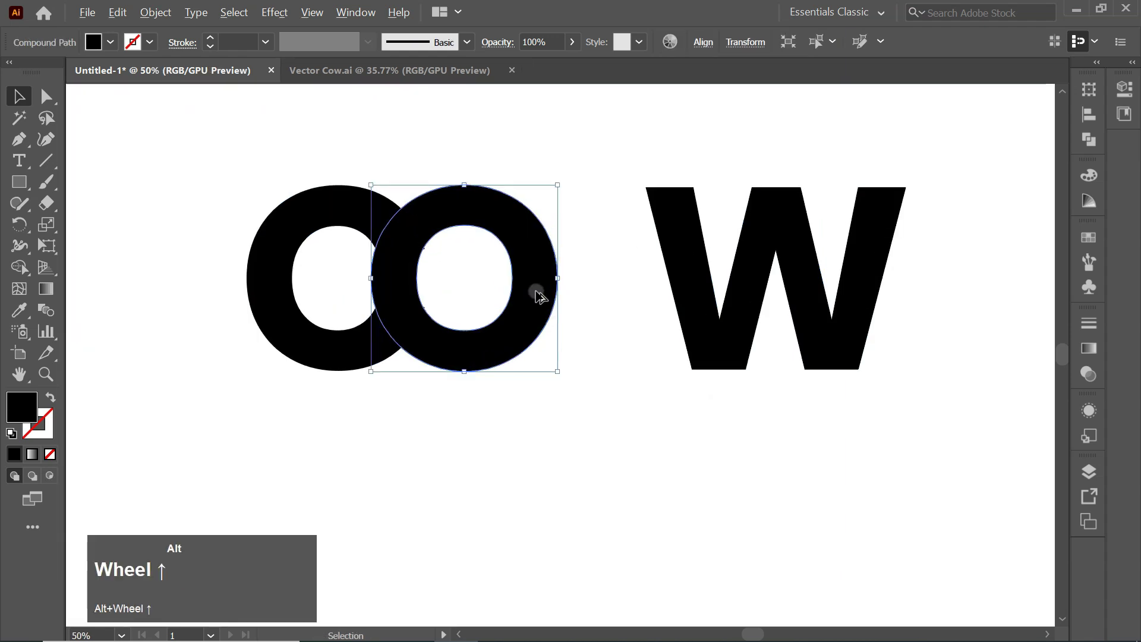
left_click(957, 258)
left_click_drag(812, 262, 678, 277)
left_click(852, 275)
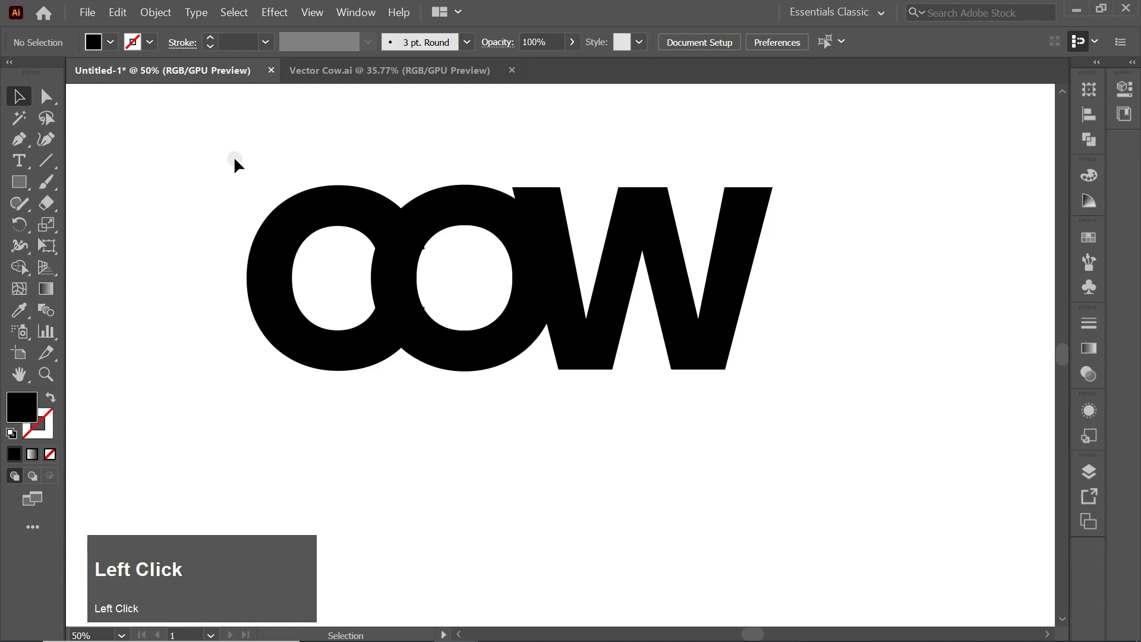
Copy the red cow silhouette from Vector Cow.ai into the Untitled-1 document, placing it over the letters
left_click(391, 66)
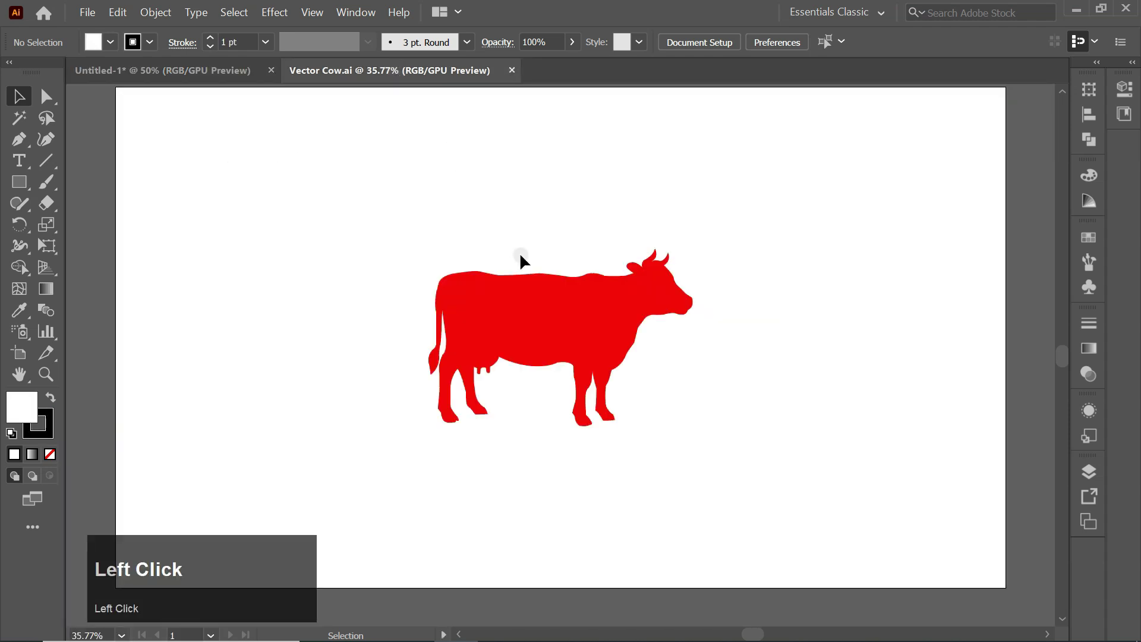
left_click_drag(552, 315, 363, 208)
left_click_drag(503, 296, 512, 304)
Reflect the red cow across the vertical axis so that it faces the C
right_click(568, 281)
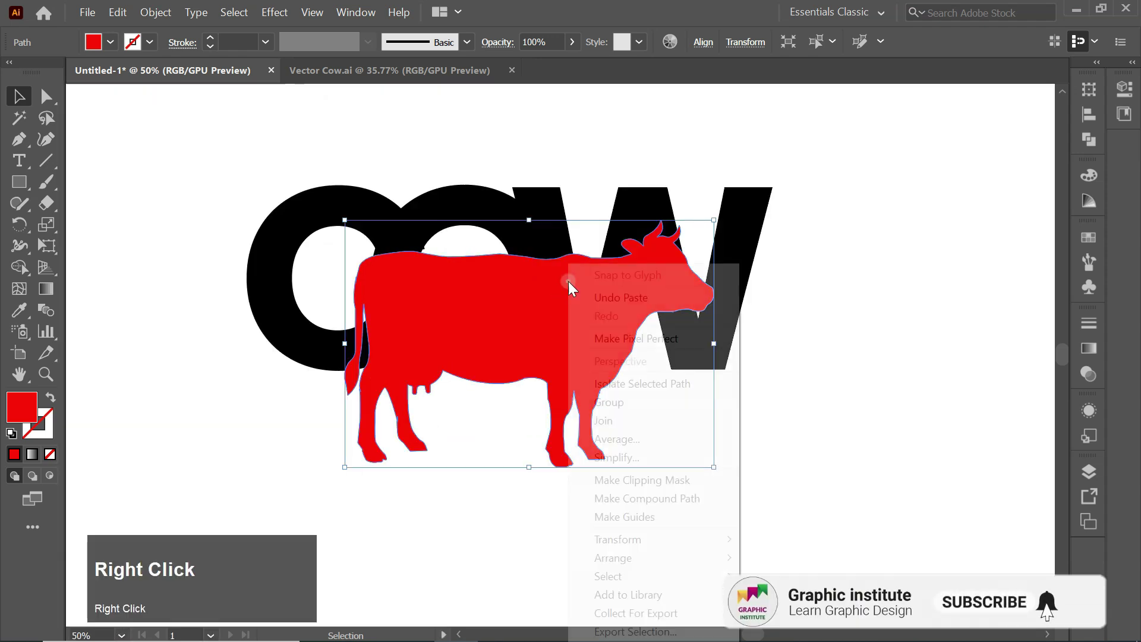
mouse_move(675, 540)
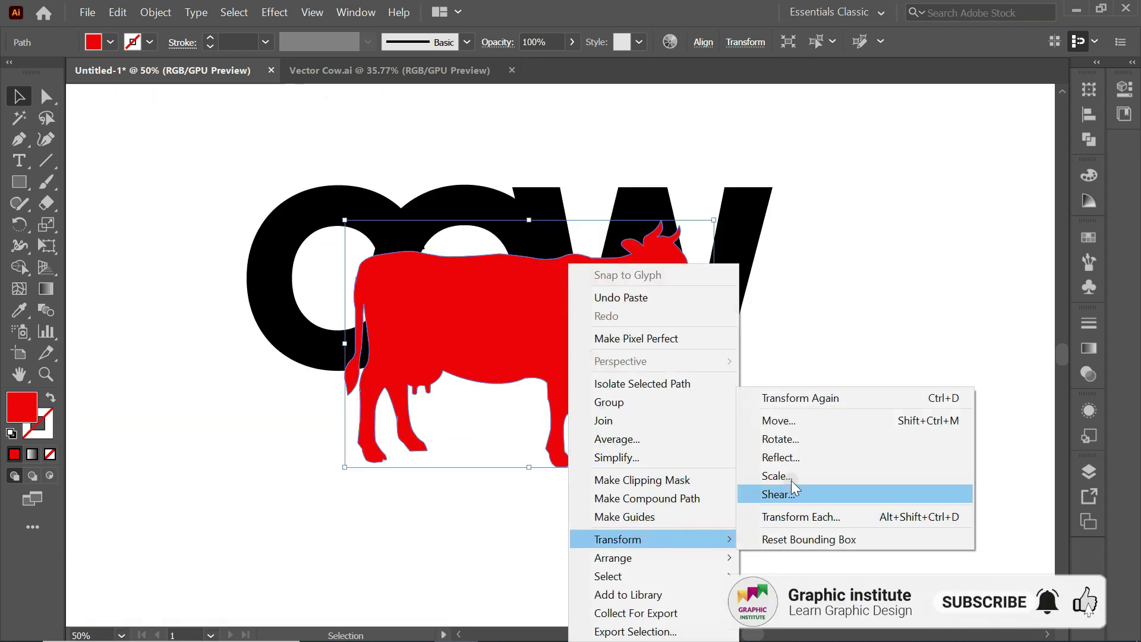
left_click(793, 461)
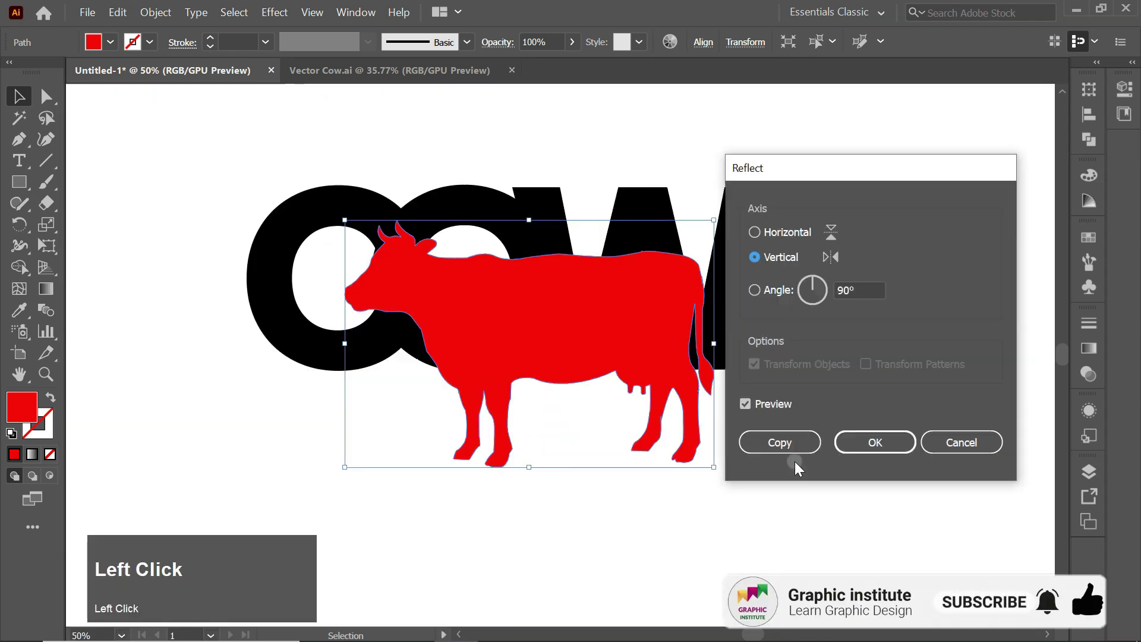
left_click(860, 447)
Scale the cow down proportionally and position it across the C and O, with its head inside the C's opening
left_click_drag(659, 318, 619, 306)
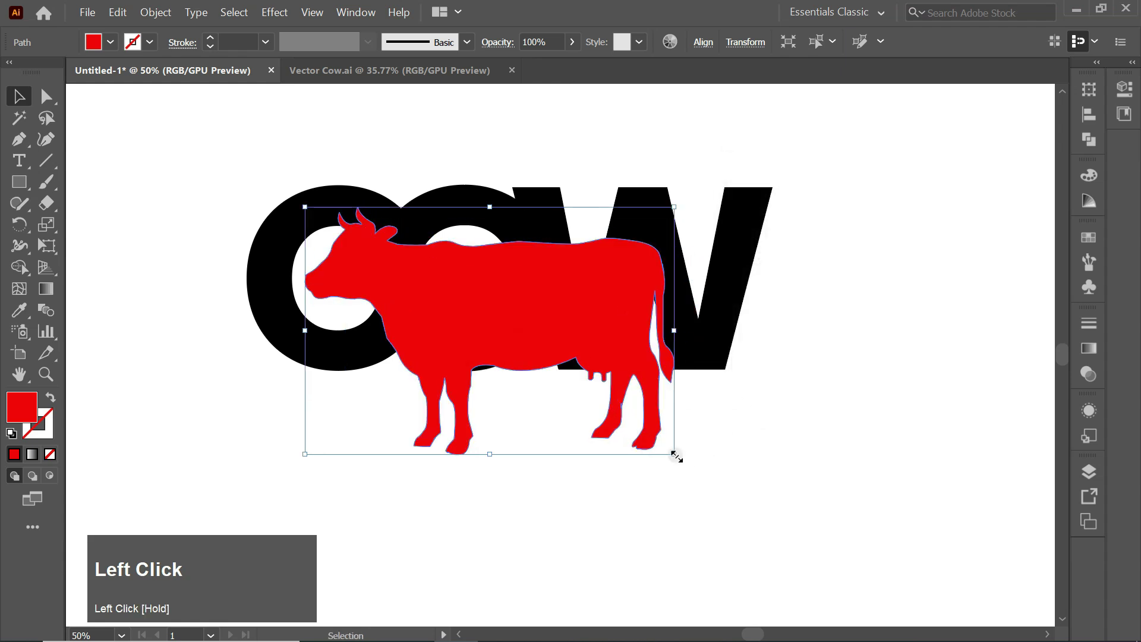
left_click_drag(676, 456, 608, 410)
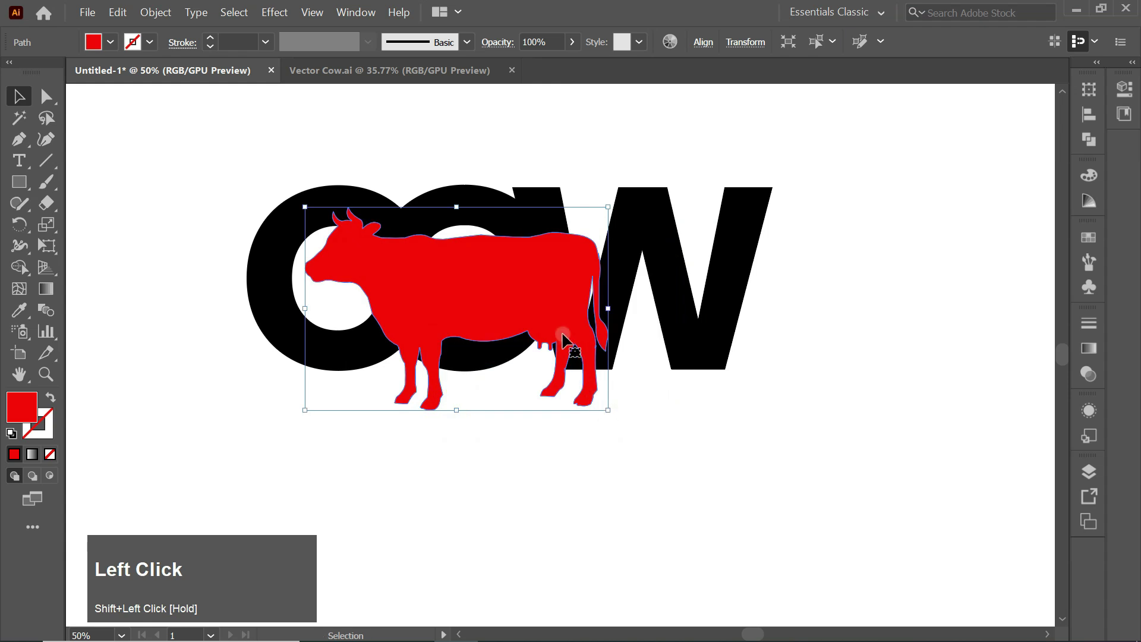
left_click_drag(552, 315, 549, 308)
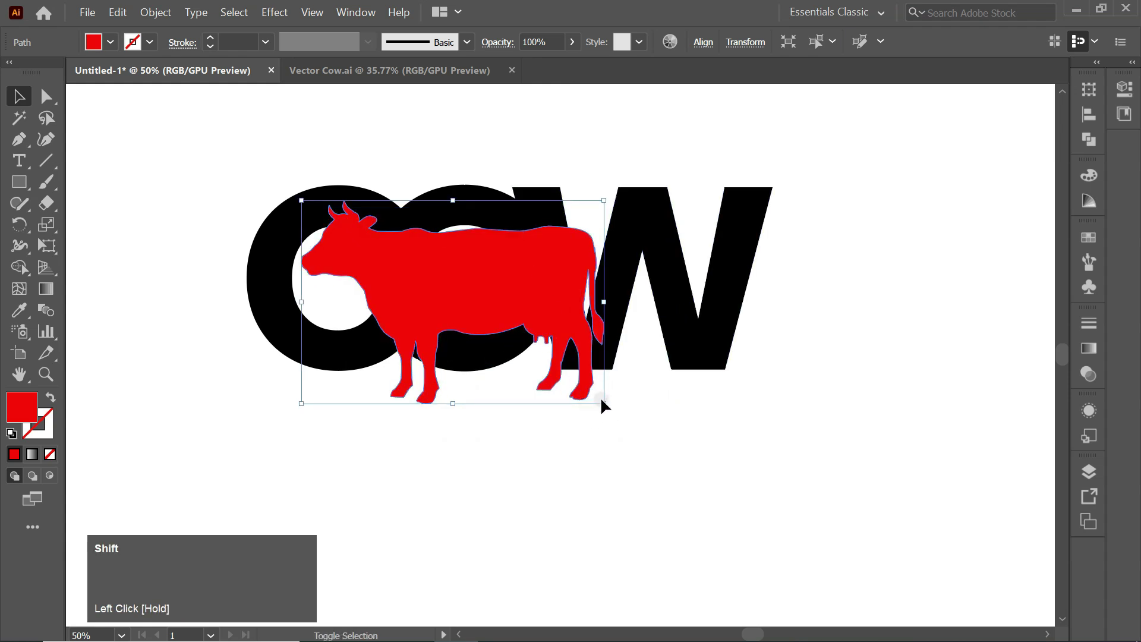
left_click_drag(605, 404, 581, 388)
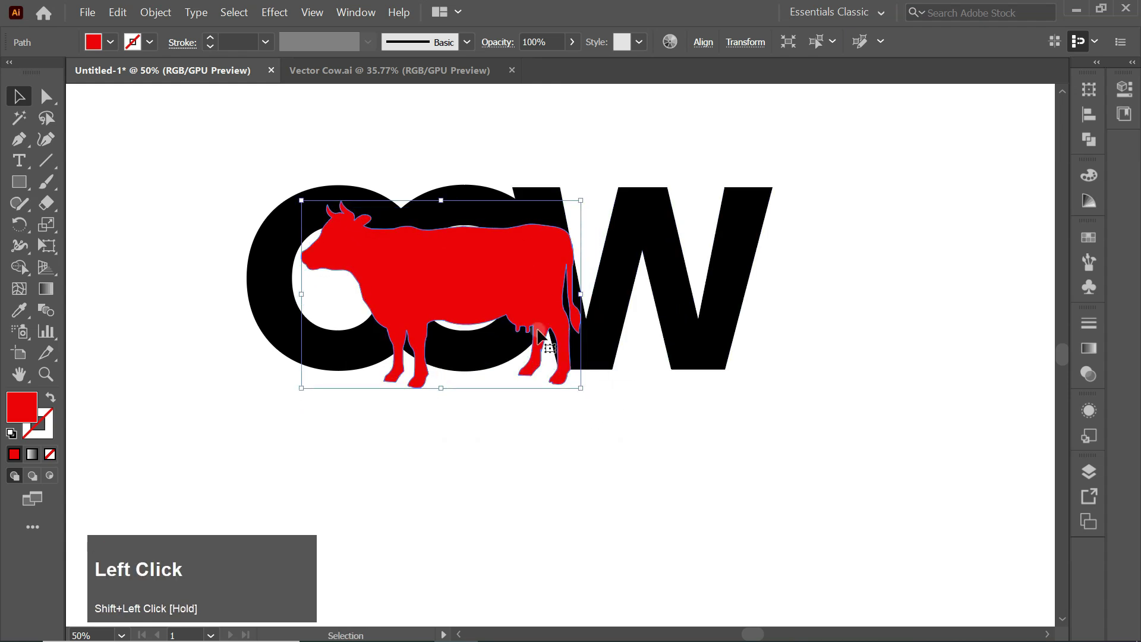
left_click_drag(528, 308, 528, 317)
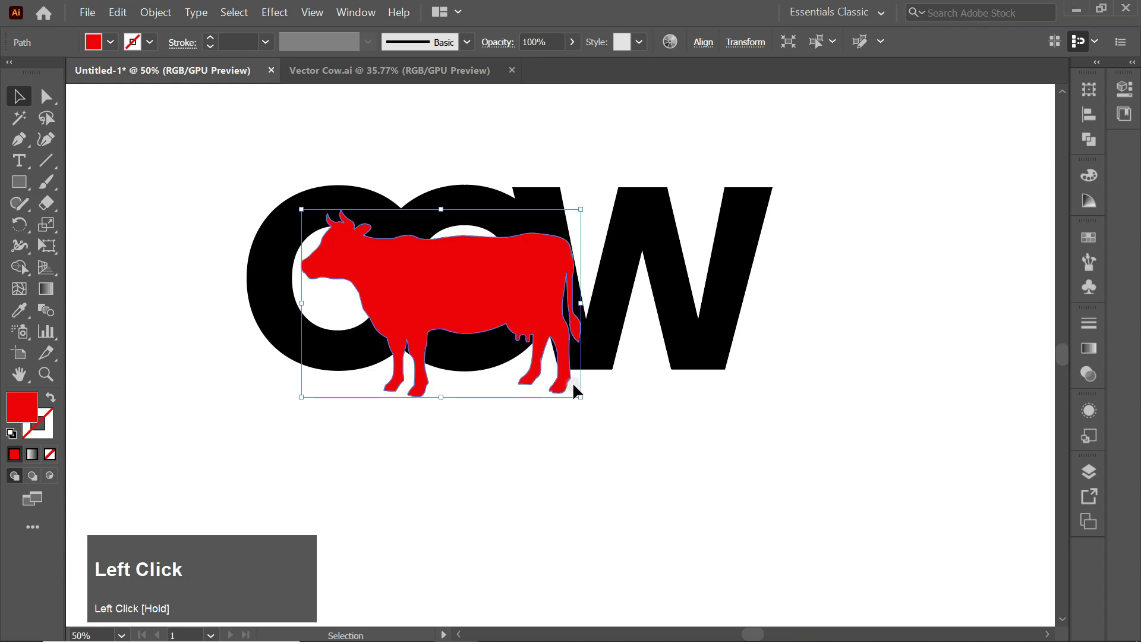
left_click_drag(581, 396, 558, 381)
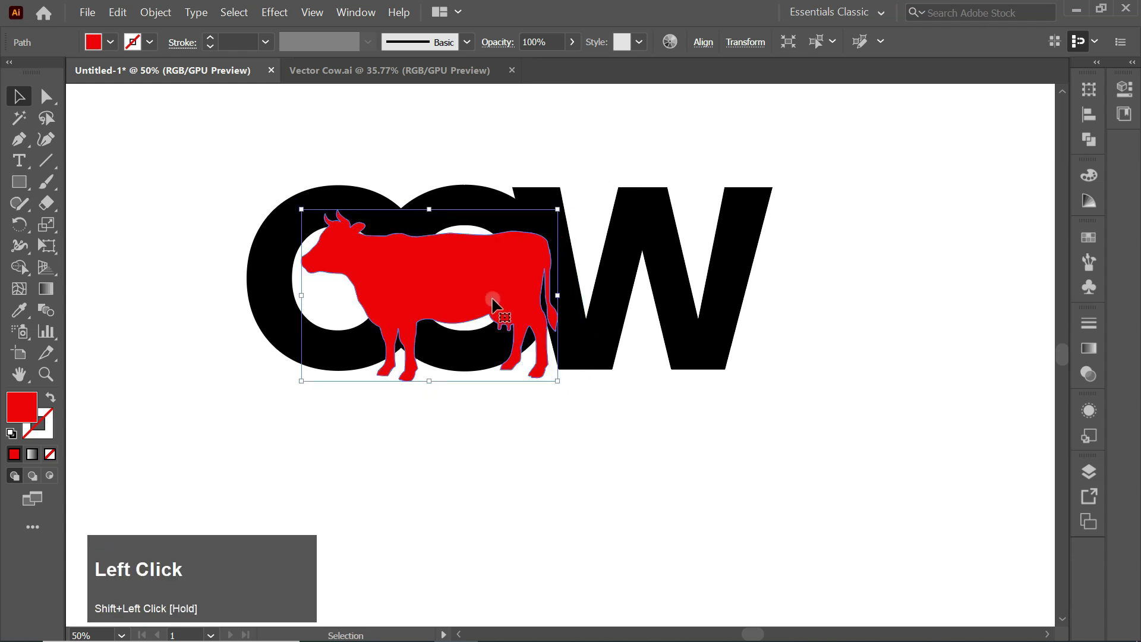
left_click_drag(487, 293, 495, 297)
Nudge the cow slightly upward and to the right to fine-tune its placement over the letters, leaving it deselected
key("Up")
key("Up")
key("Up")
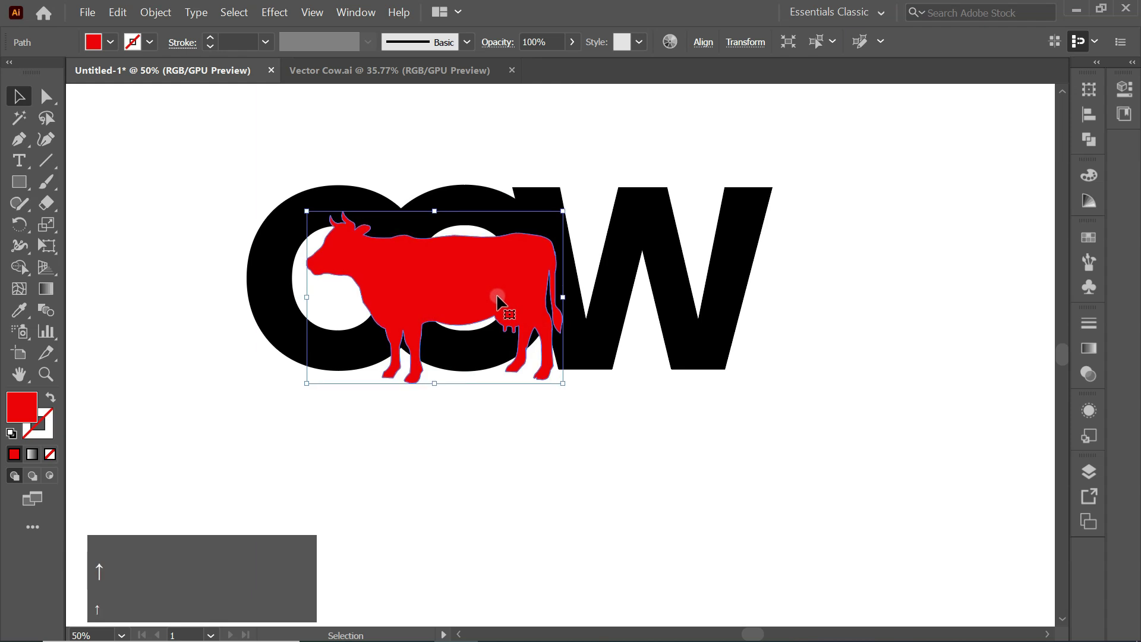
key("Right")
key("Right")
key("Right")
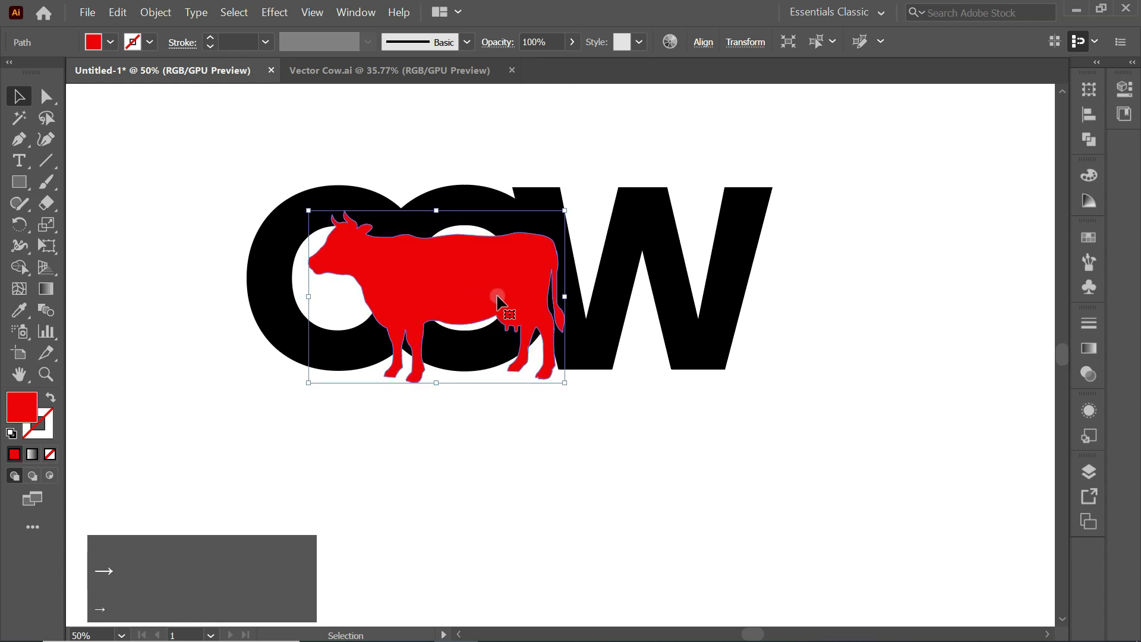
key("Up")
key("Up")
key("Left")
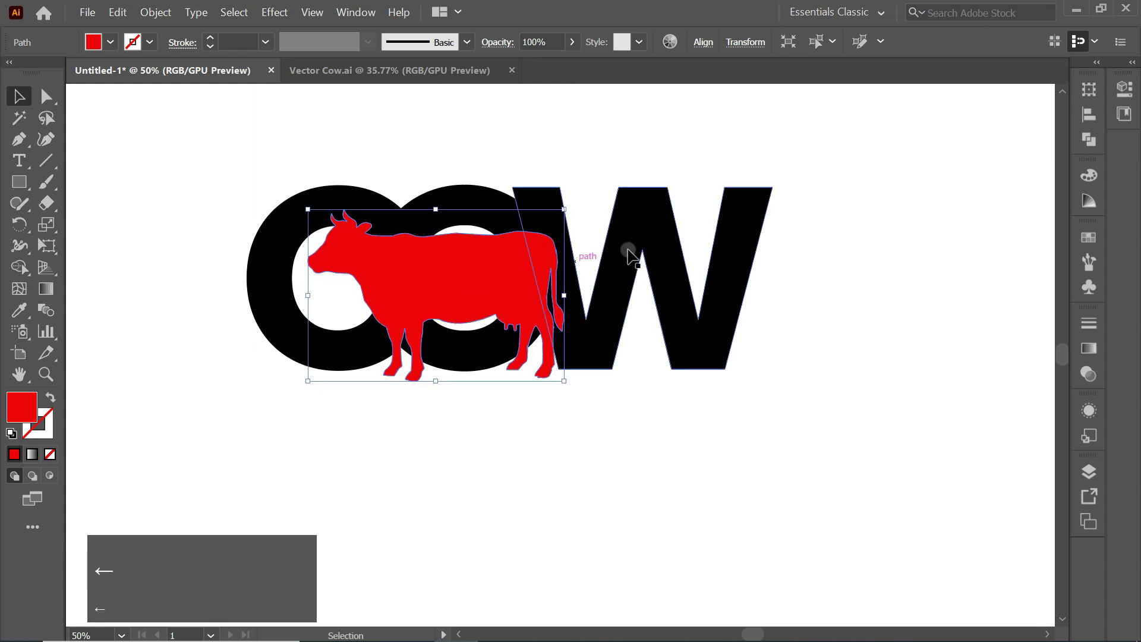
left_click(360, 157)
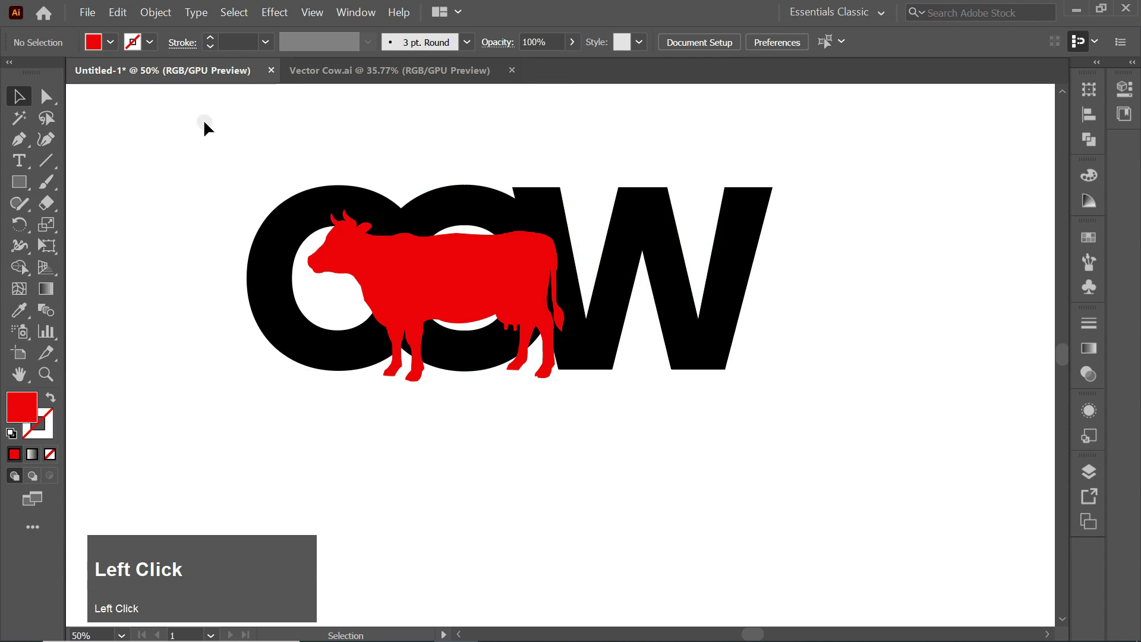
Select the letters and cow, and use the Shape Builder with a black fill to merge the C with its open interior around the head
left_click_drag(264, 181, 799, 453)
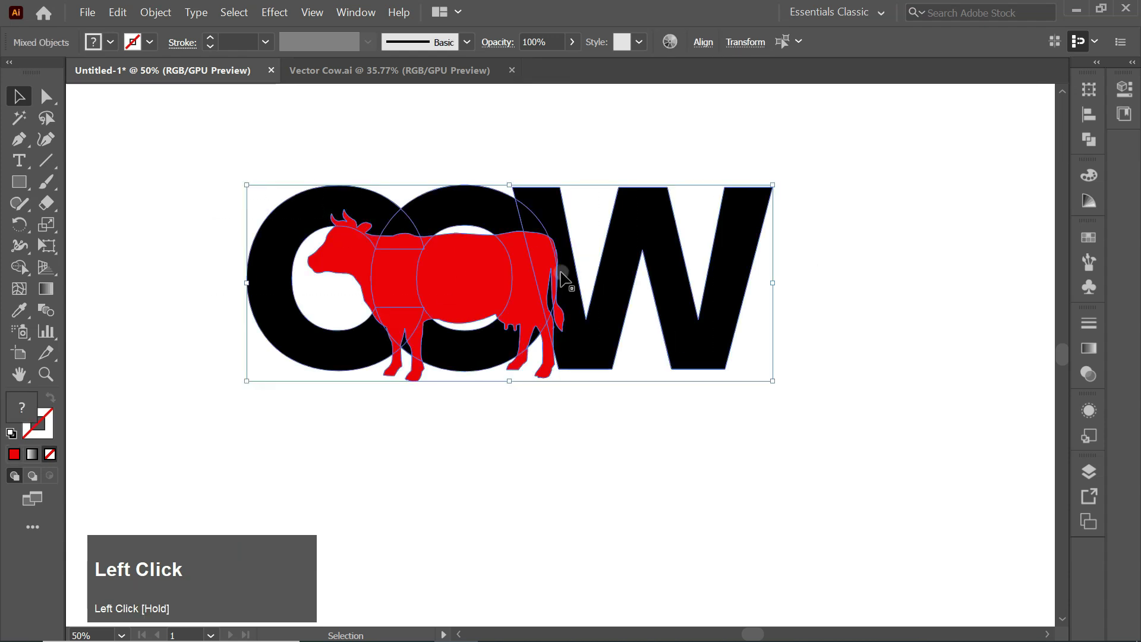
scroll(588, 293, "up", 1)
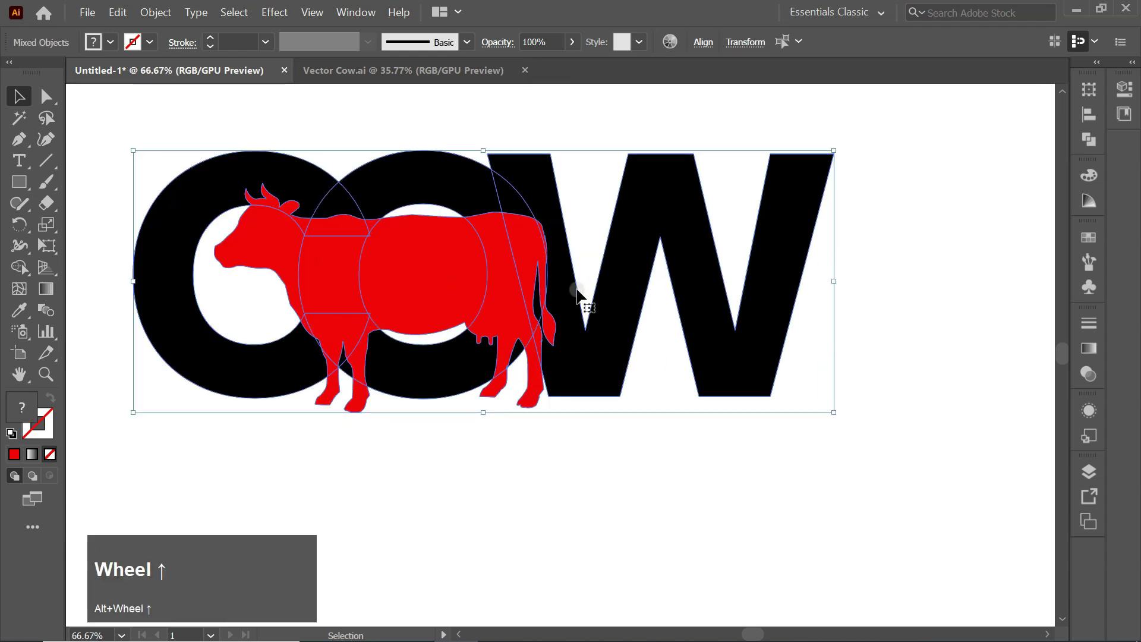
left_click_drag(550, 273, 583, 286)
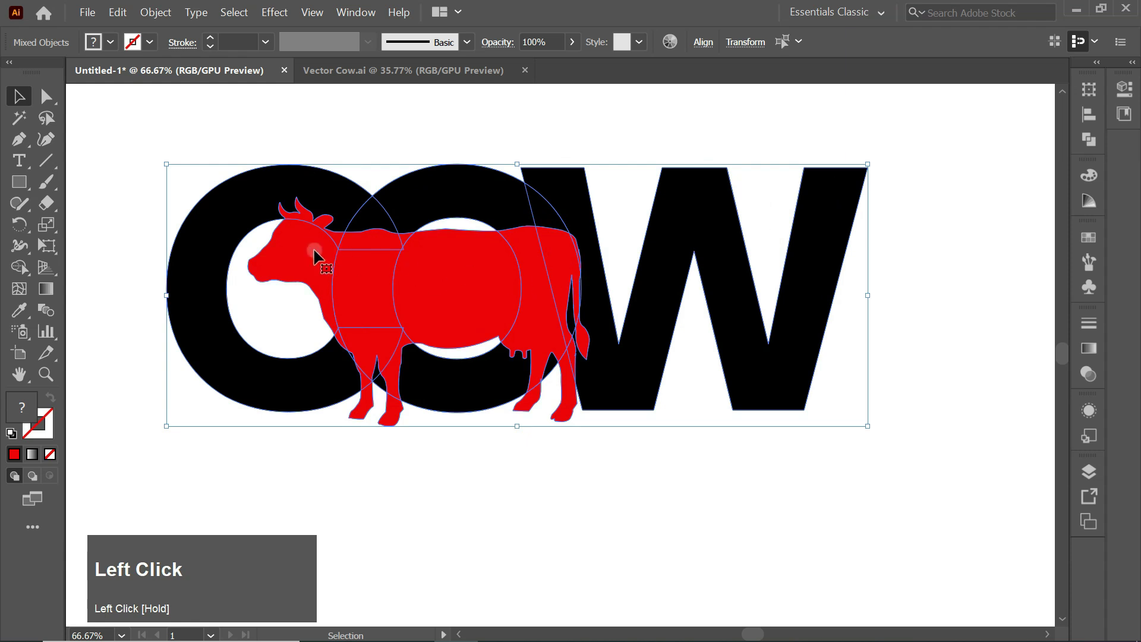
right_click(18, 263)
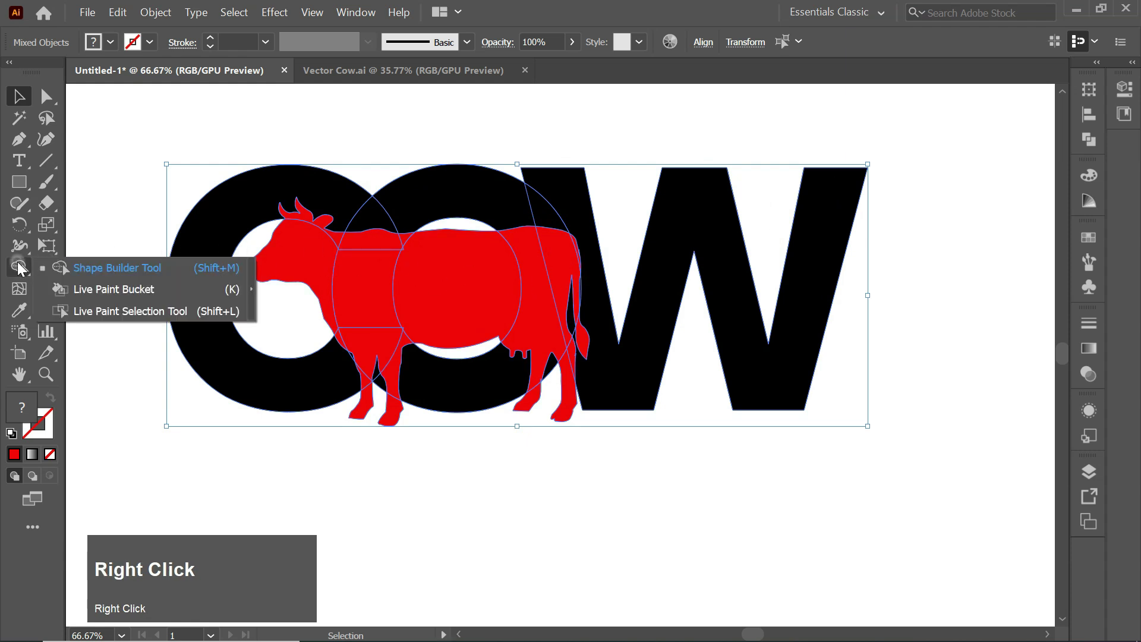
left_click(175, 265)
left_click(110, 42)
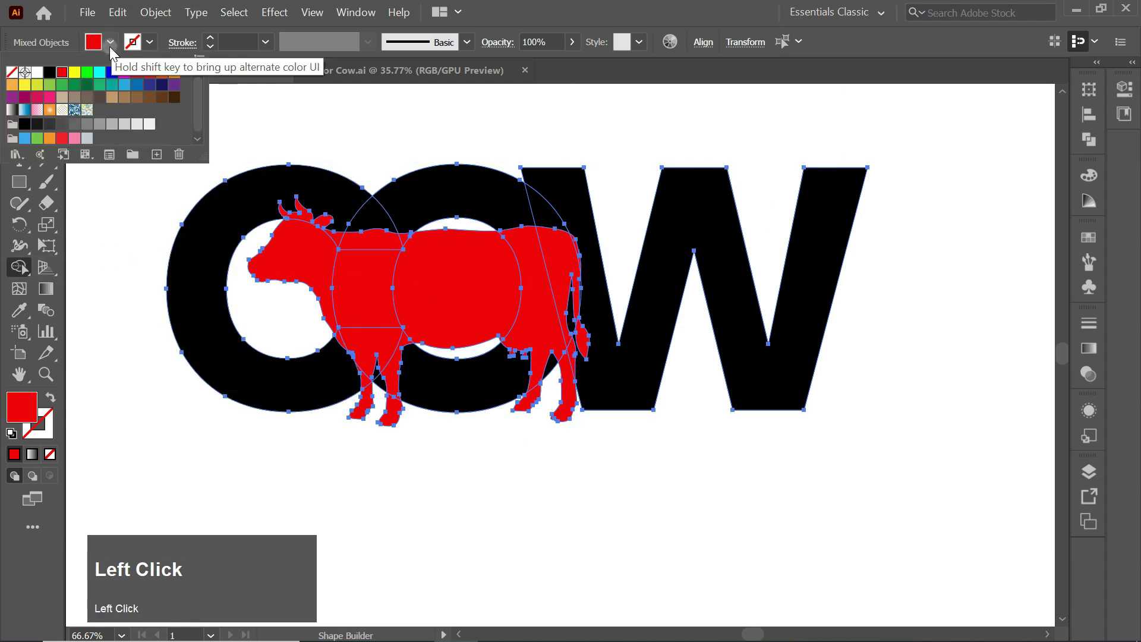
left_click(49, 72)
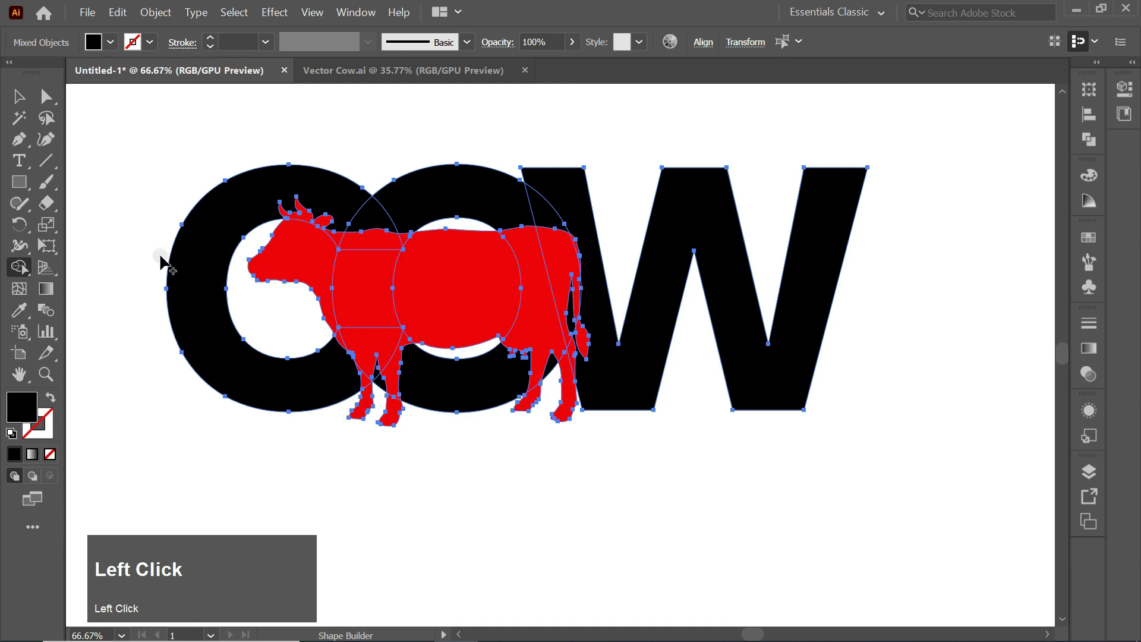
left_click_drag(201, 279, 255, 319)
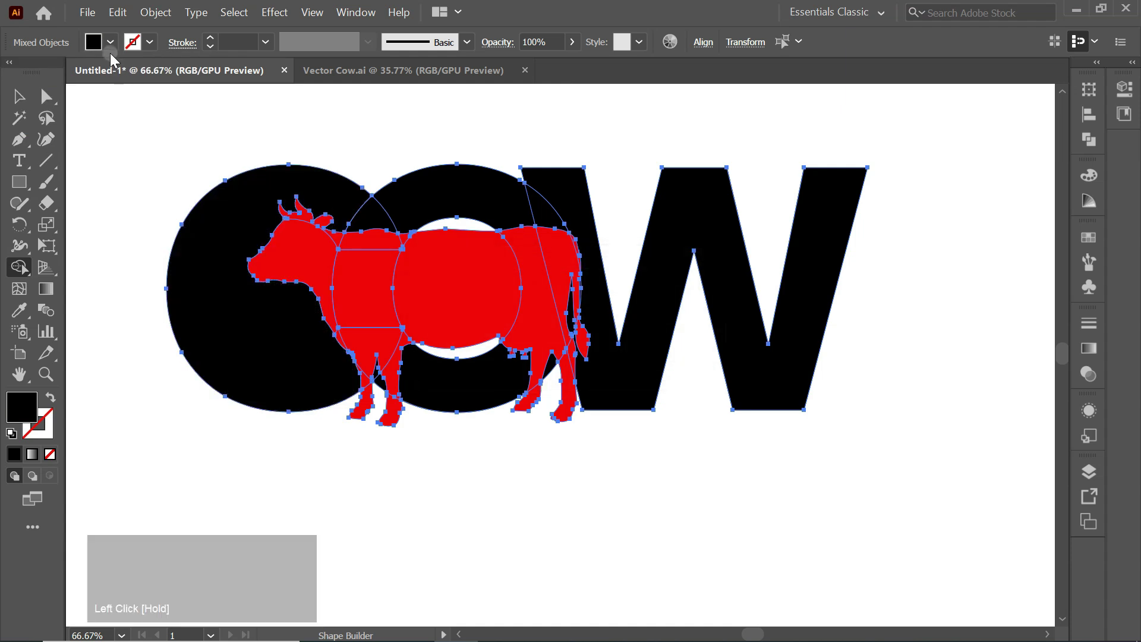
Merge the cow's horns, ear, face and neck pieces into one white head shape with the Shape Builder
left_click(110, 43)
left_click(37, 73)
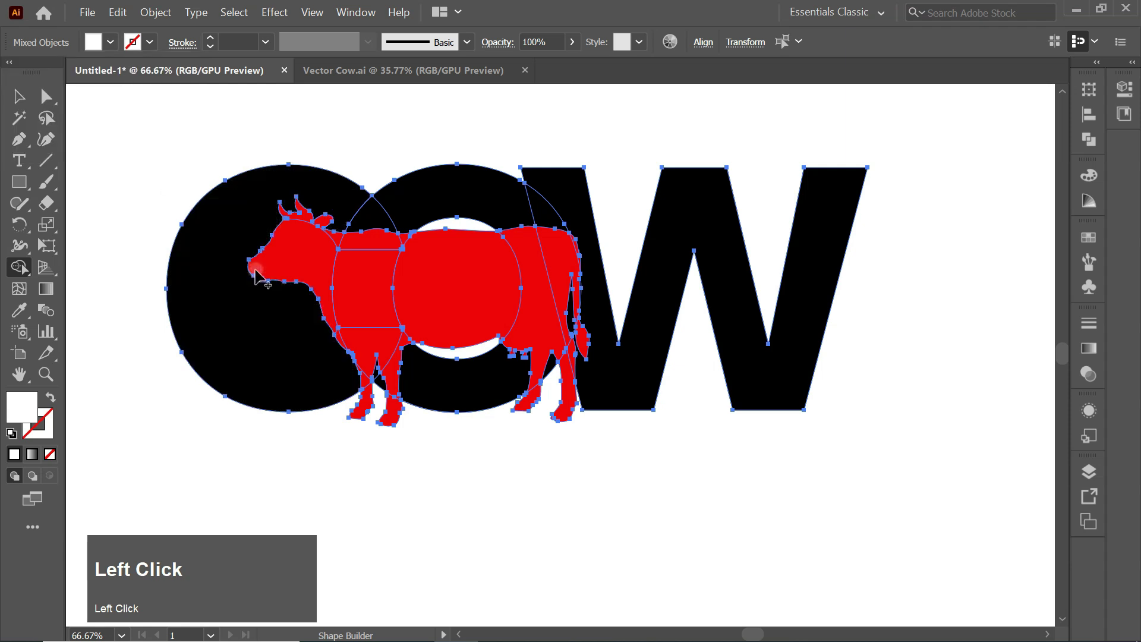
scroll(330, 229, "up", 1)
scroll(330, 229, "up", 1)
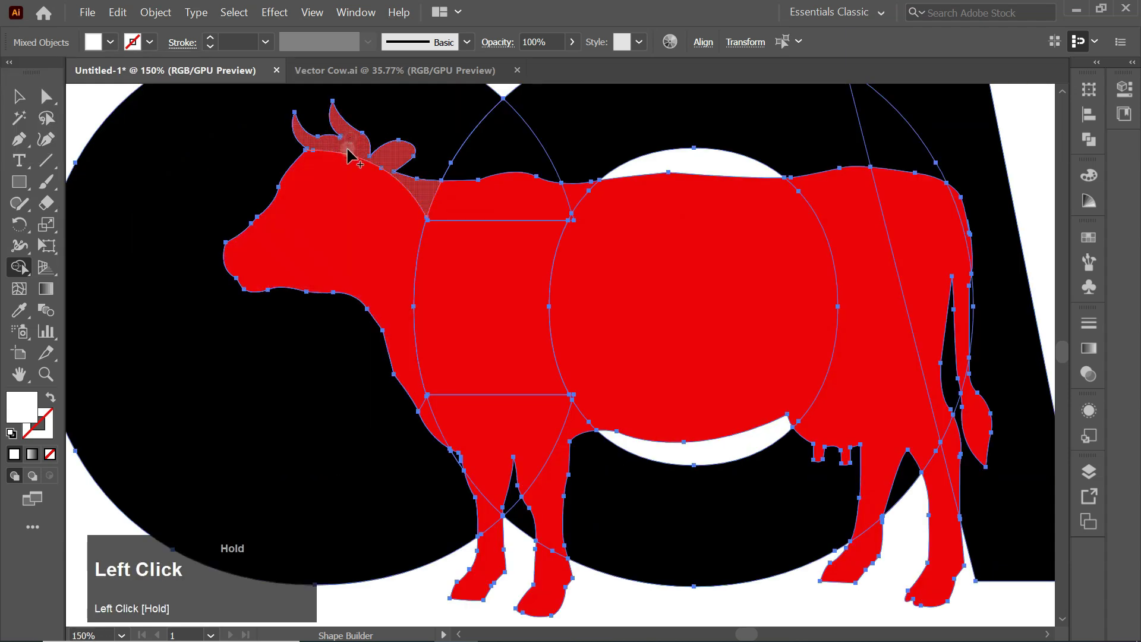
left_click_drag(346, 149, 348, 175)
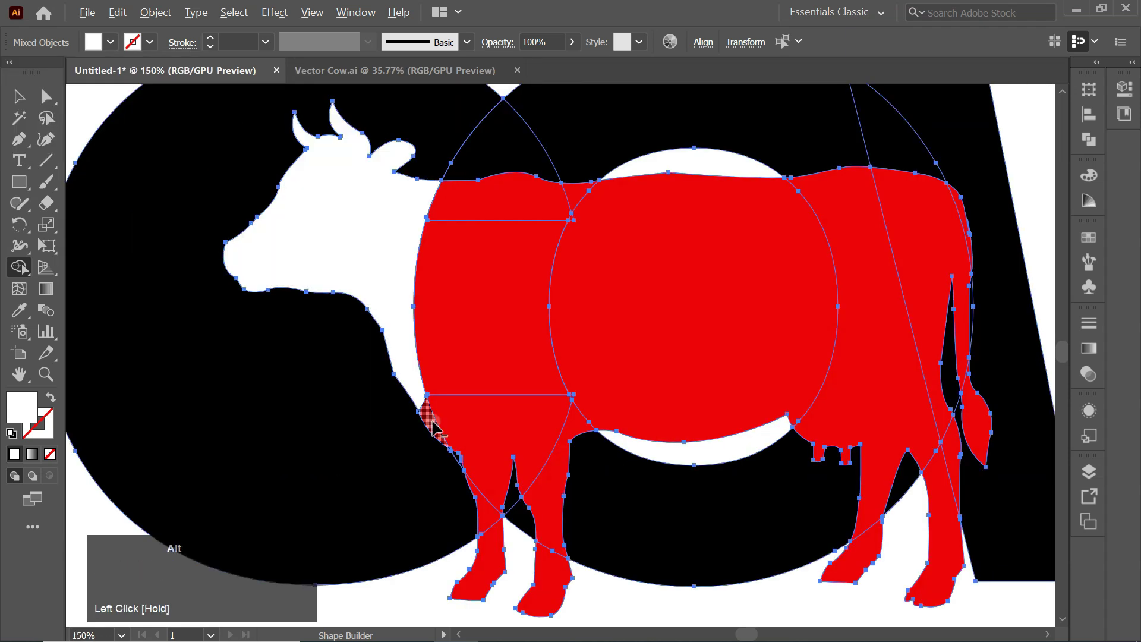
scroll(408, 400, "up", 2)
left_click_drag(404, 383, 420, 415)
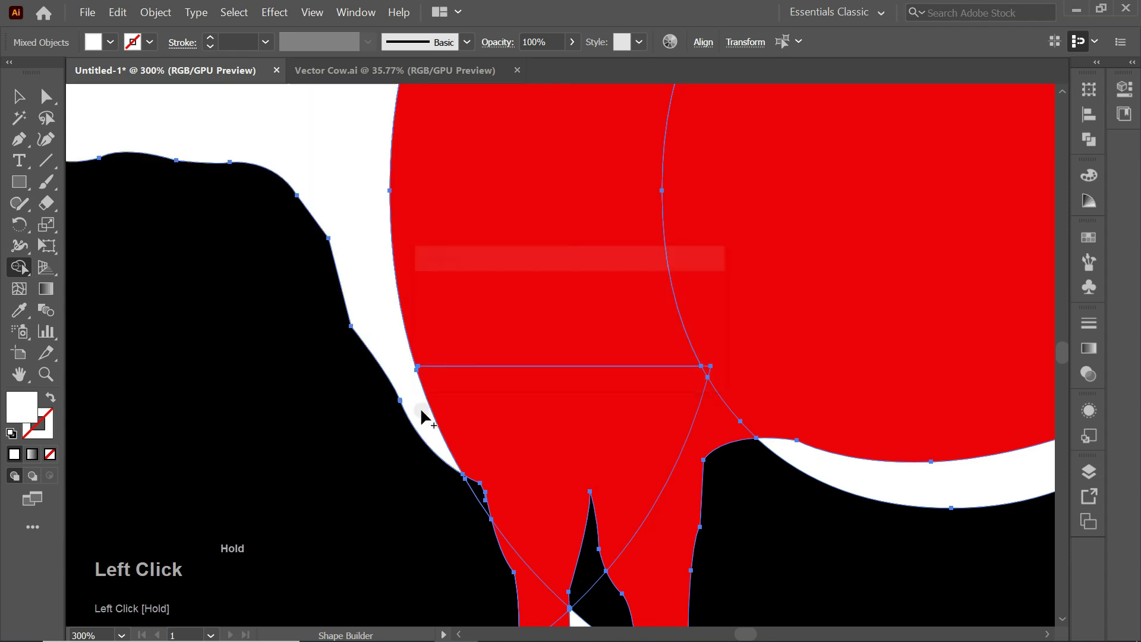
scroll(493, 460, "down", 1)
scroll(493, 461, "down", 1)
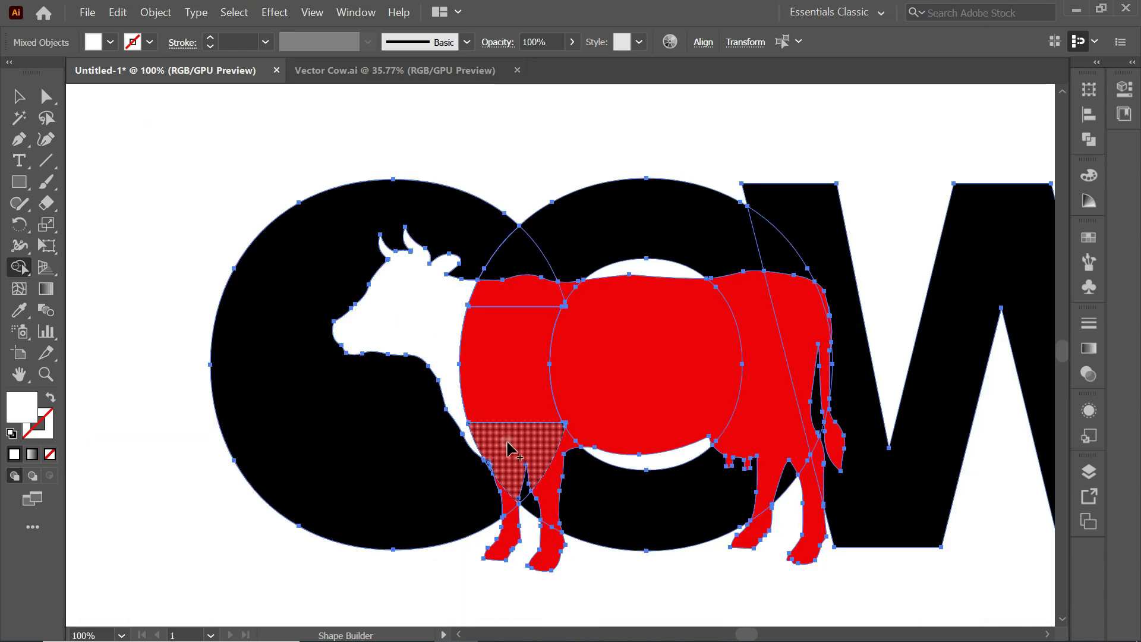
Switch the fill to black and merge the cow's shoulder, chest and upper front legs into the O
left_click(110, 41)
left_click(49, 72)
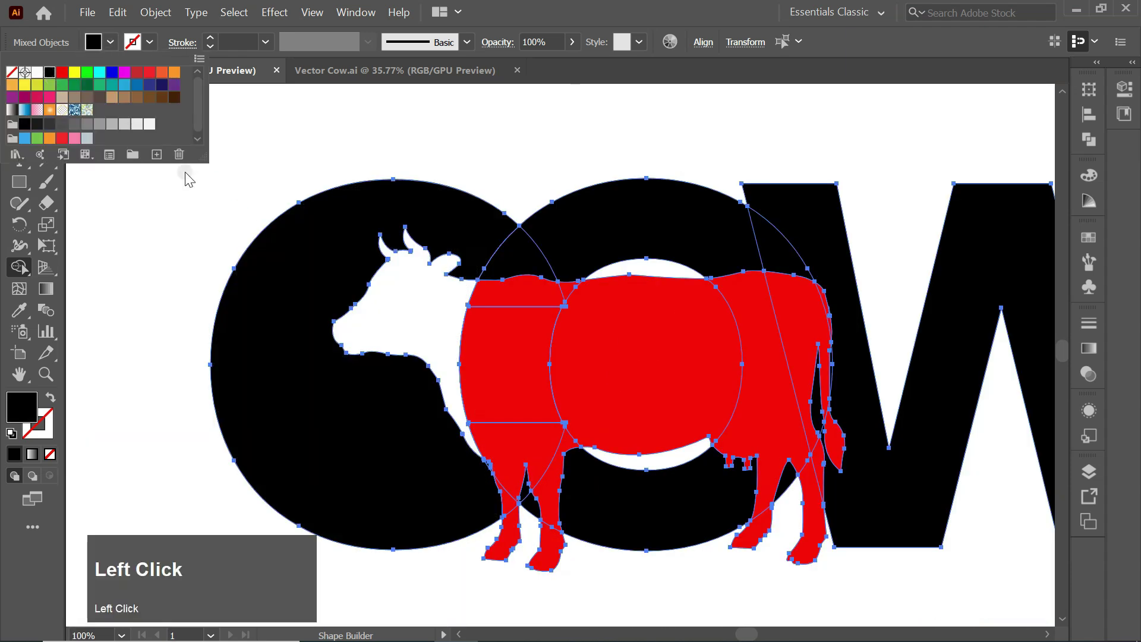
left_click(510, 352)
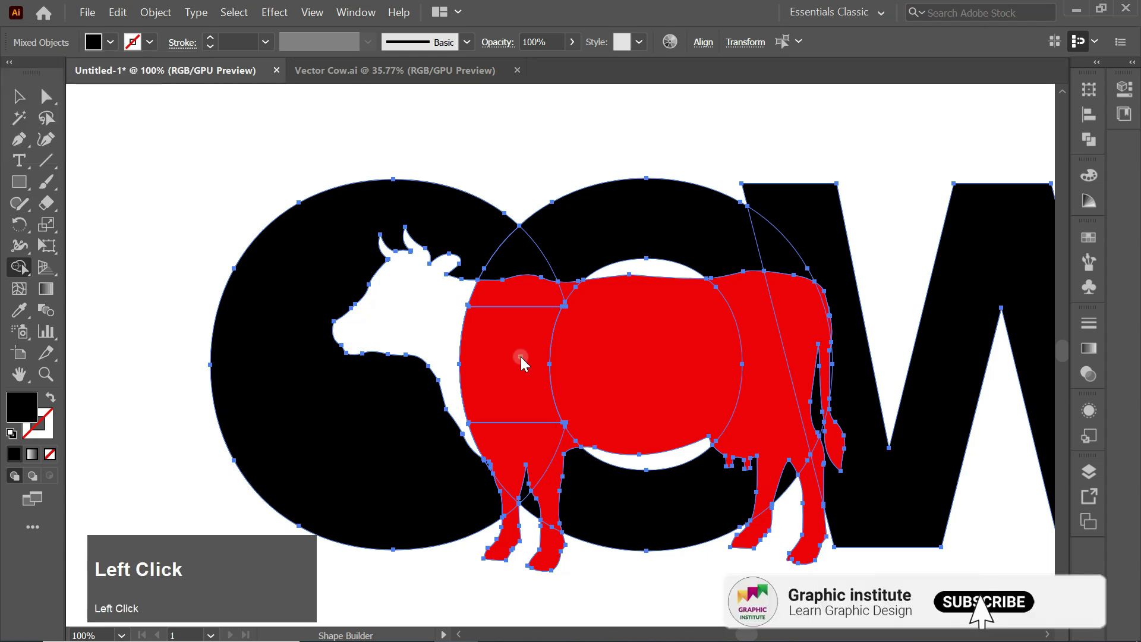
scroll(522, 357, "up", 1)
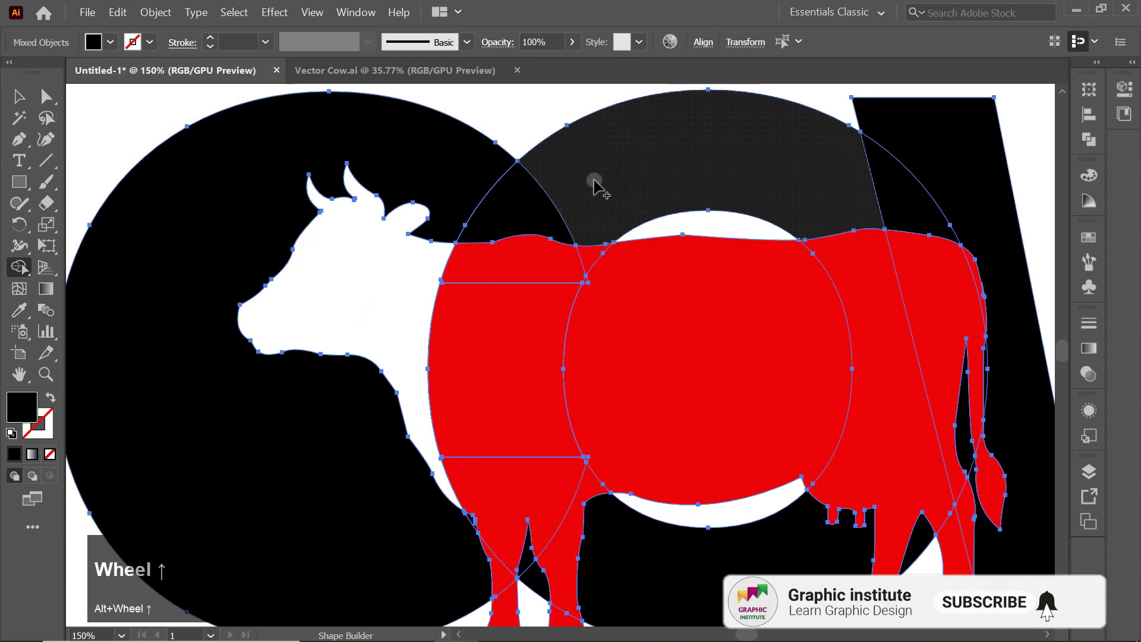
mouse_move(593, 184)
left_mouse_down()
mouse_move(533, 215)
mouse_move(528, 252)
mouse_move(591, 232)
mouse_move(538, 331)
left_mouse_up()
scroll(537, 331, "down", 2)
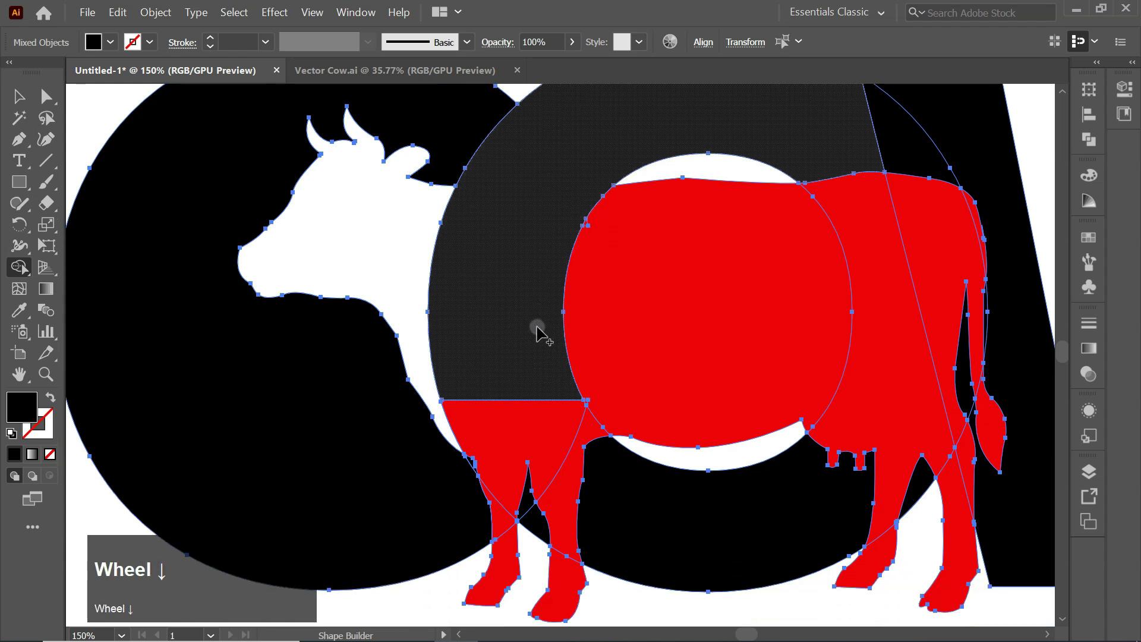
mouse_move(527, 372)
left_mouse_down()
mouse_move(551, 438)
mouse_move(568, 412)
mouse_move(587, 442)
left_mouse_up()
scroll(590, 502, "down", 1)
left_click(583, 442)
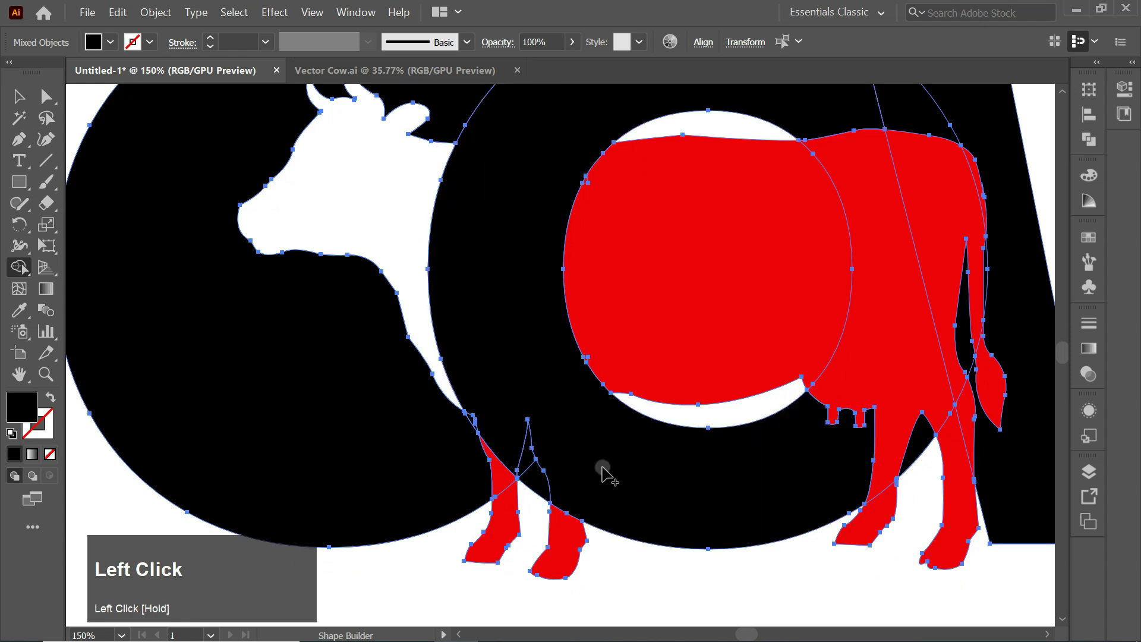
Remove the front lower legs protruding below the letters and merge the leftover leg fragments into the black O
left_click(579, 552, "alt")
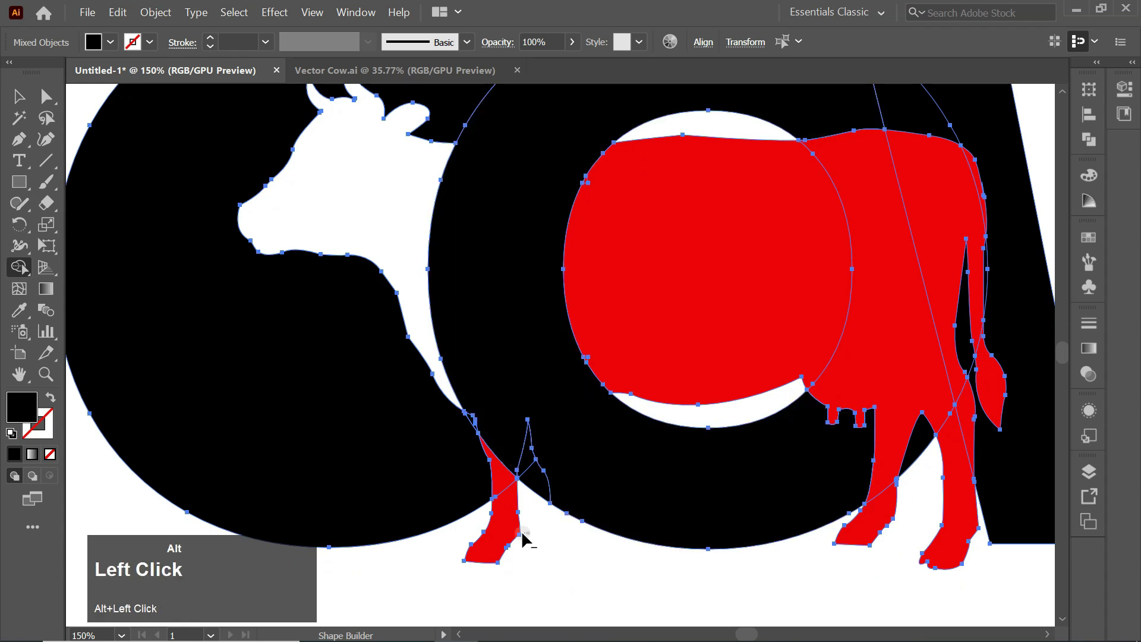
mouse_move(522, 538)
left_mouse_down("alt")
mouse_move(479, 540)
mouse_move(521, 494)
left_mouse_up("alt")
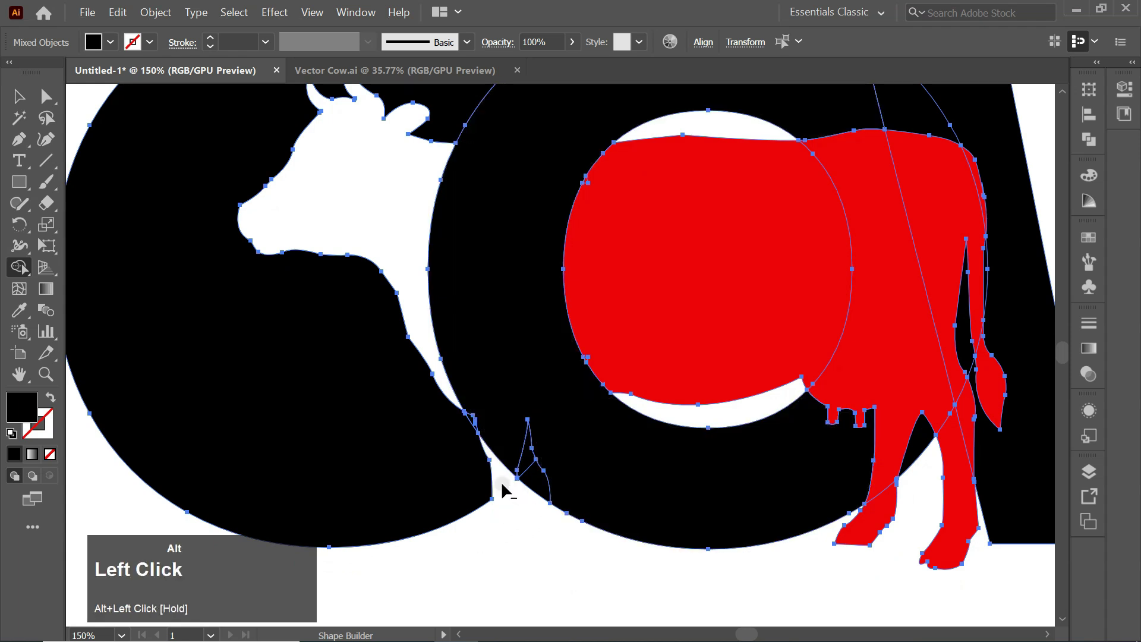
scroll(538, 504, "down", 3, "alt")
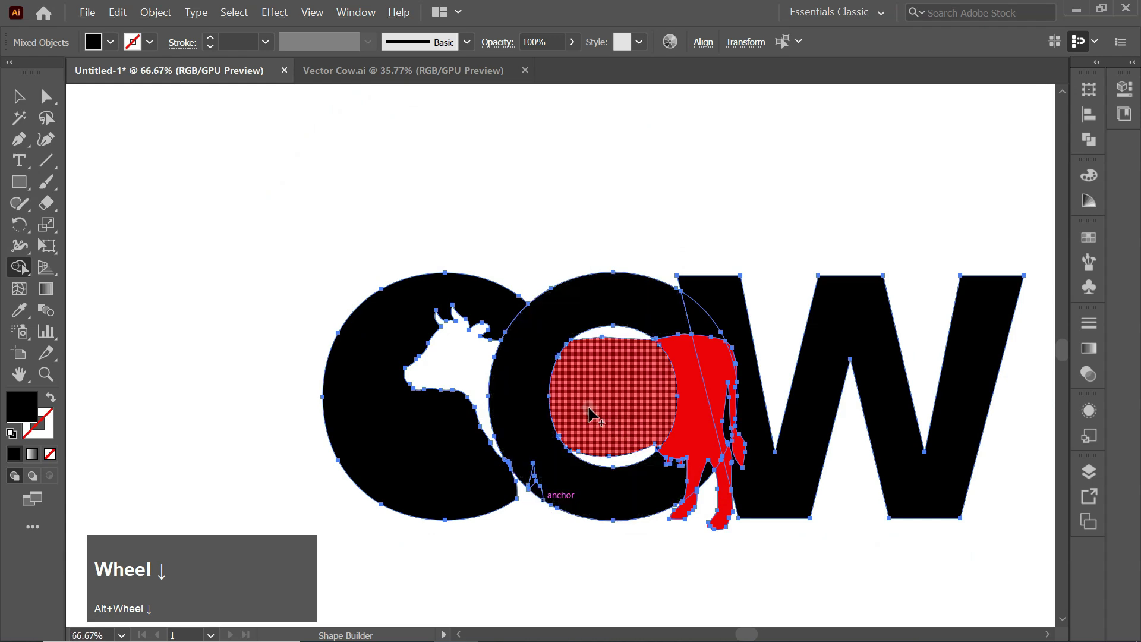
left_click(533, 479)
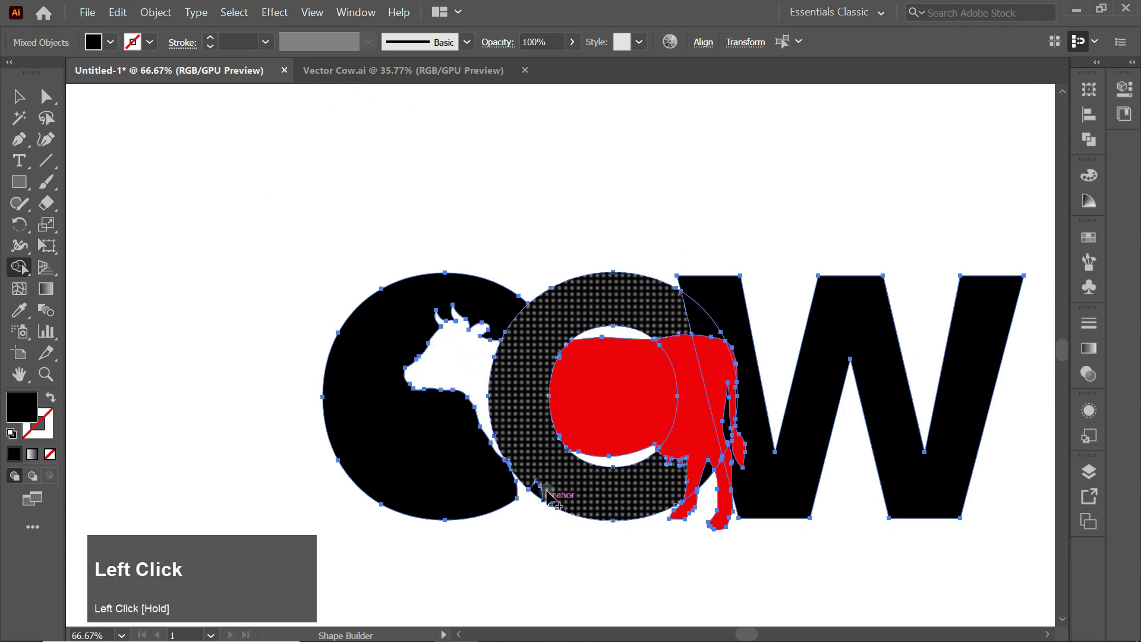
scroll(547, 497, "up", 2, "alt")
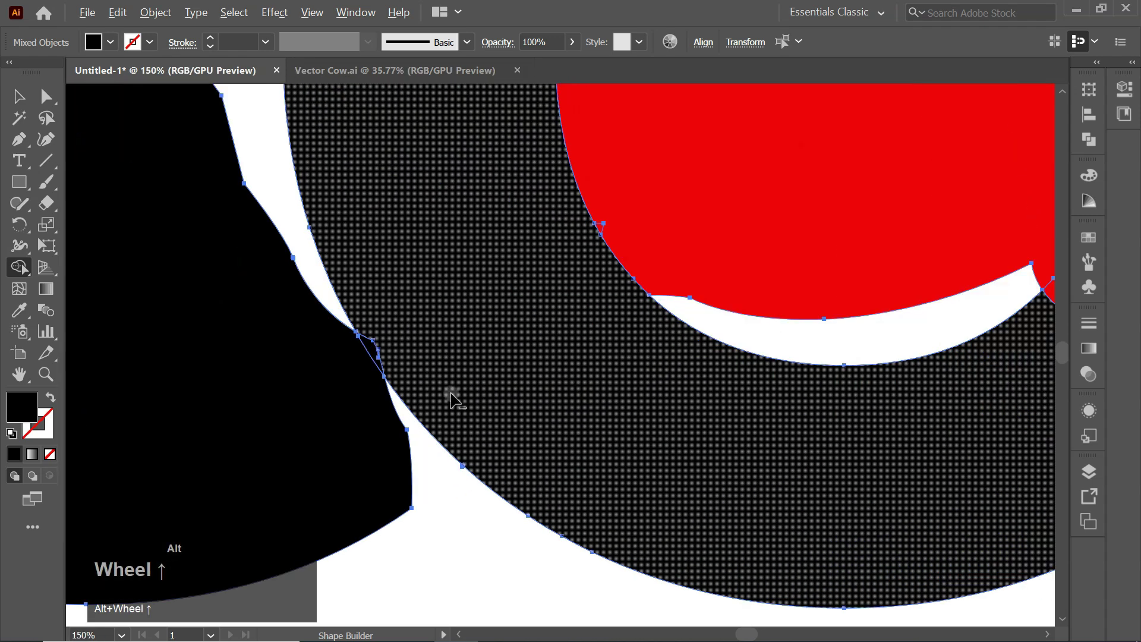
scroll(409, 353, "down", 3, "alt")
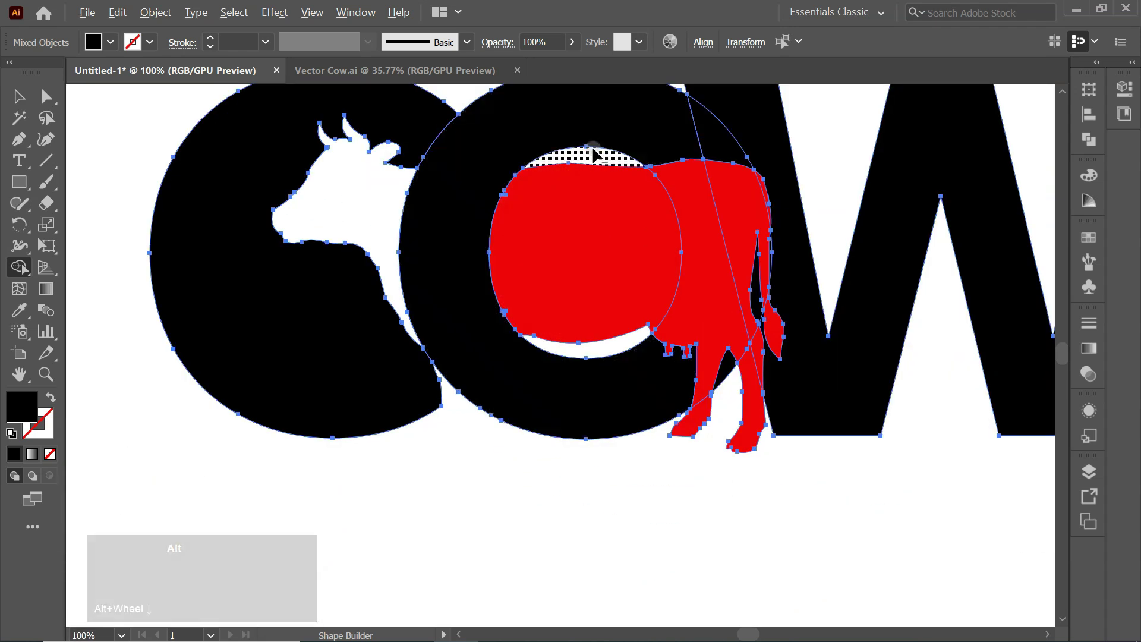
Merge the white slivers of the O's opening above and below the cow's body into the black O
scroll(590, 144, "up", 2, "alt")
left_click(583, 135)
left_click_drag(582, 135, 580, 158)
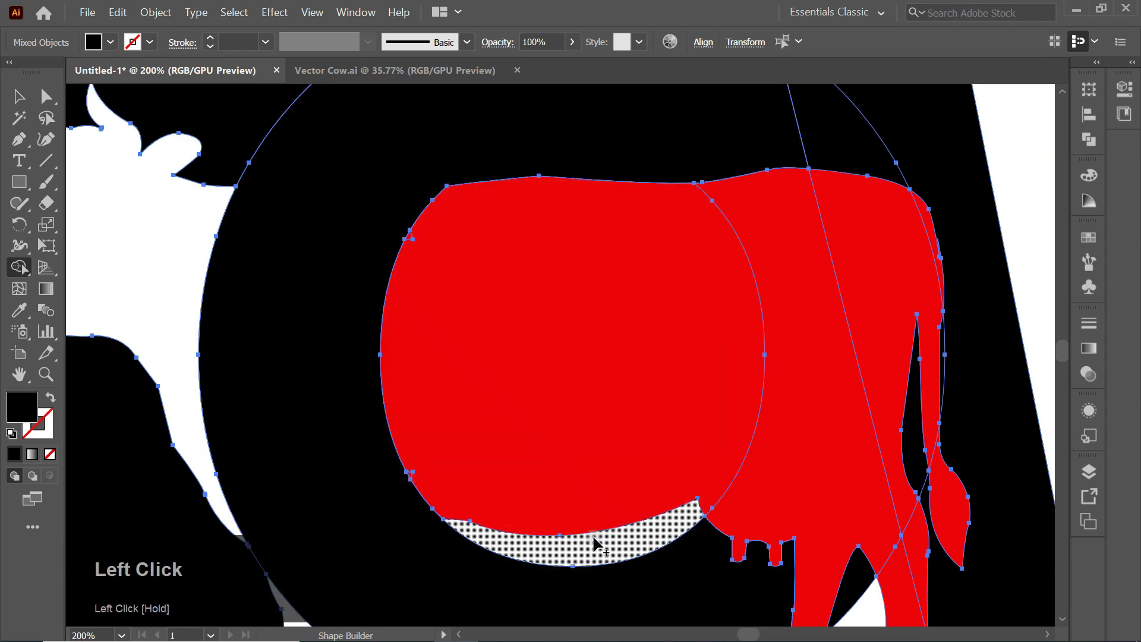
left_click_drag(593, 586, 590, 561)
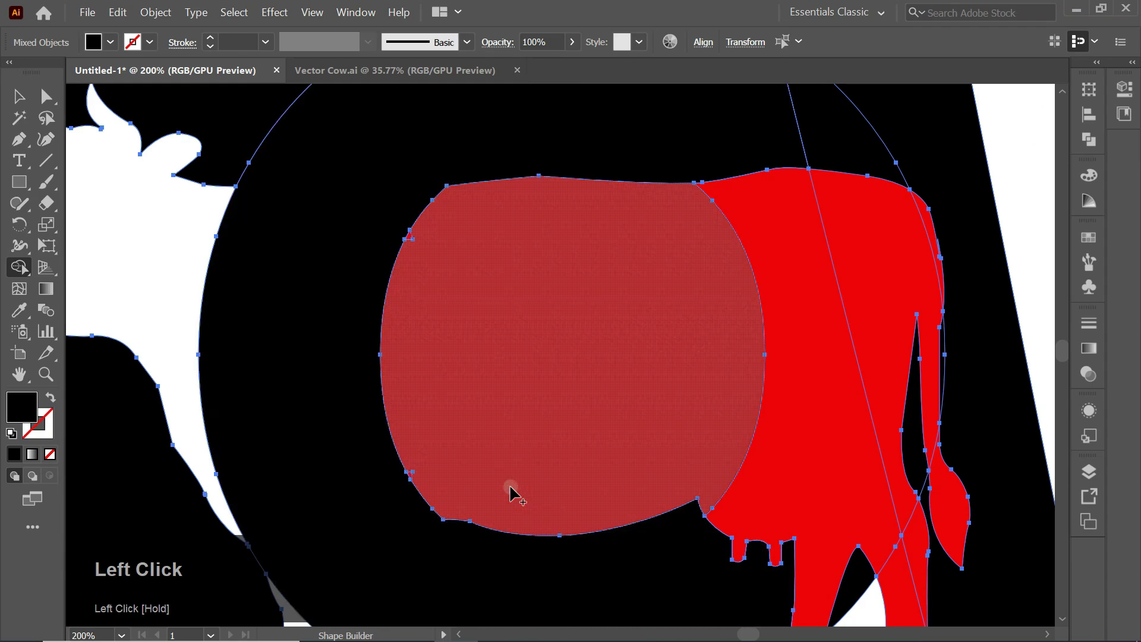
Merge the O's upper black area above the cow's back with its overlap with the W
scroll(700, 133, "down", 3, "alt")
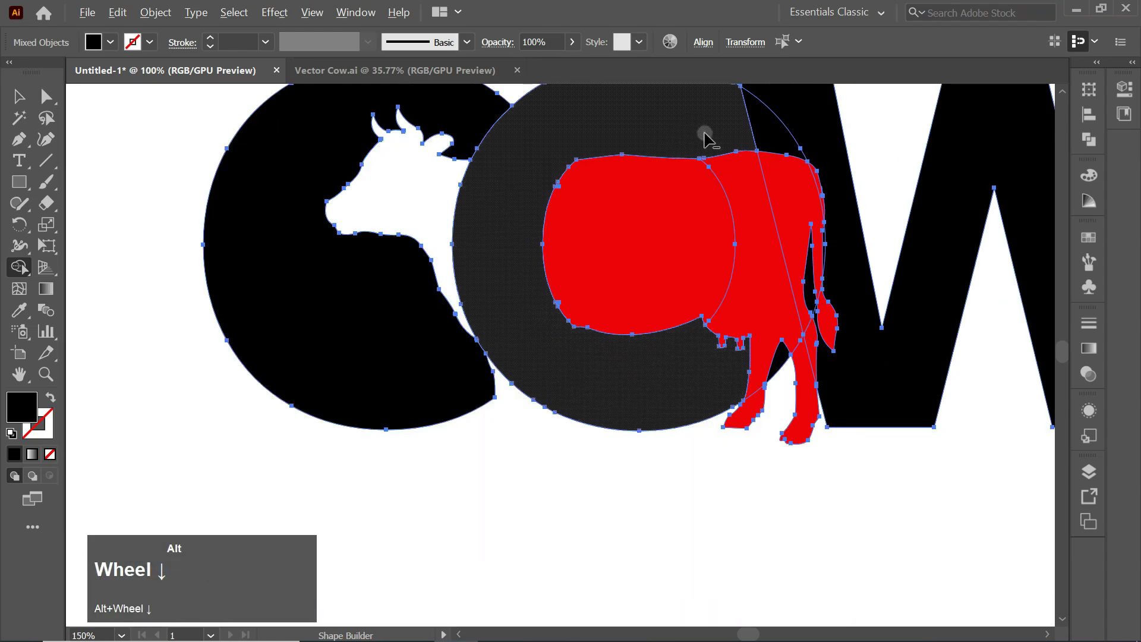
left_click_drag(703, 133, 770, 134)
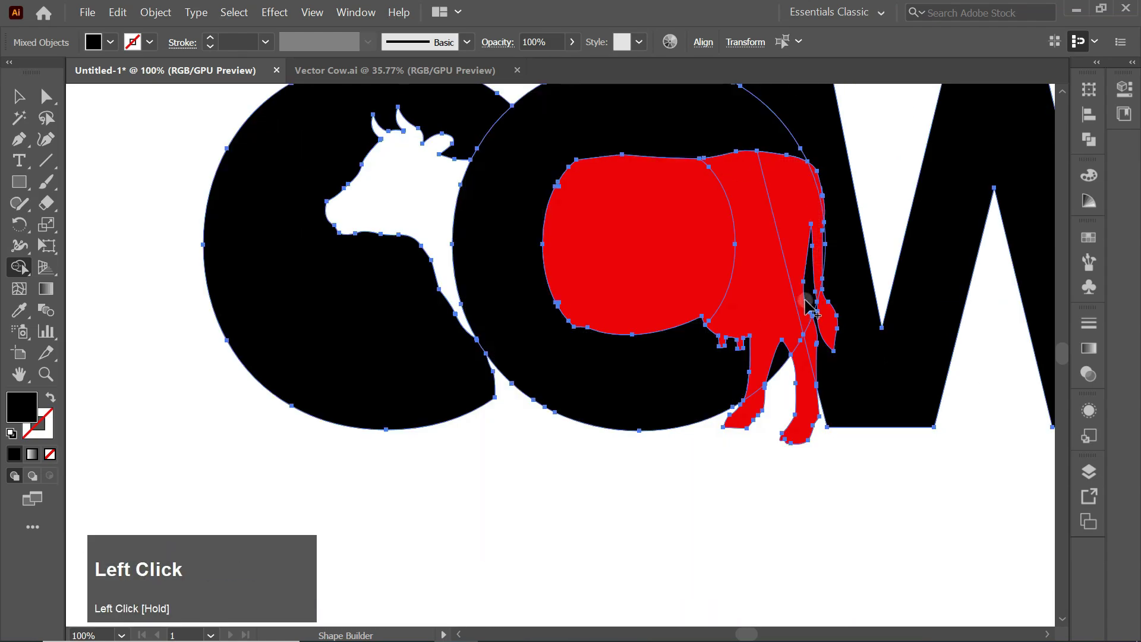
mouse_move(778, 365)
left_mouse_down()
mouse_move(721, 390)
mouse_move(766, 356)
left_mouse_up()
Clean up the divided black areas between the hind leg and tail and the thin sliver along the tail's outer edge
scroll(805, 320, "up", 2, "alt")
scroll(805, 320, "up", 2, "alt")
left_click(821, 216)
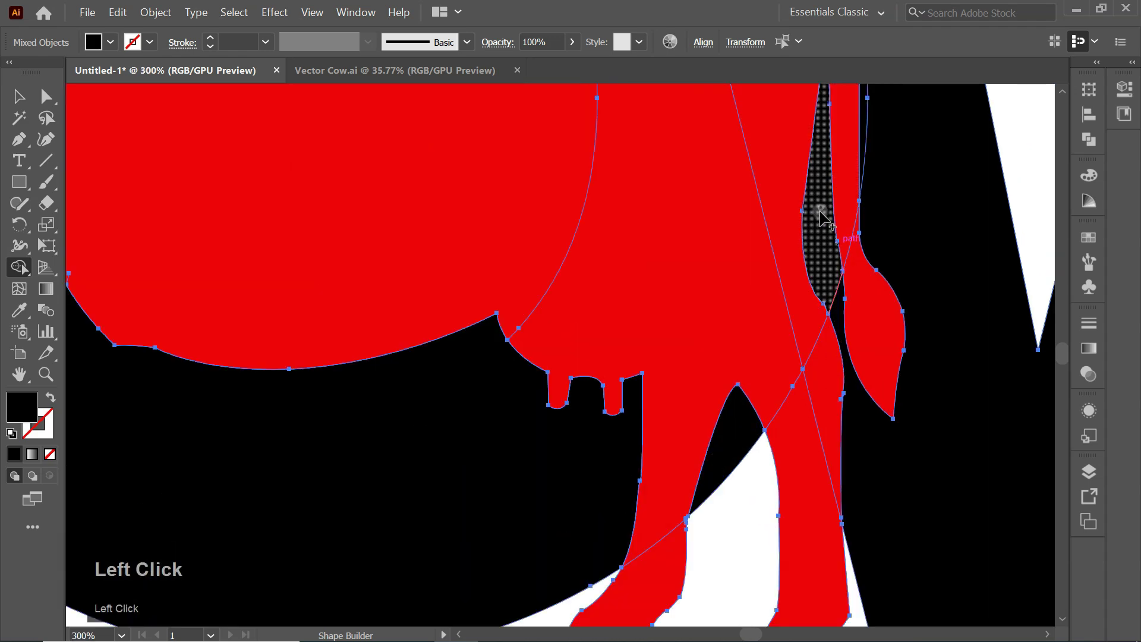
left_click_drag(831, 260, 835, 306)
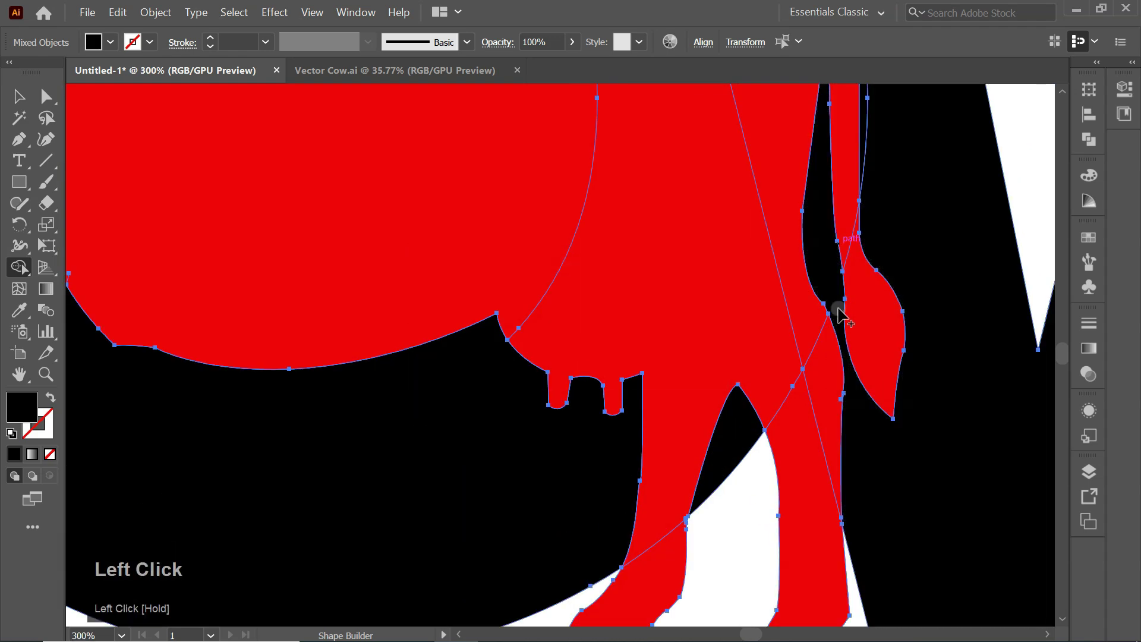
scroll(828, 287, "up", 2, "alt")
scroll(836, 262, "down", 2, "alt")
scroll(850, 238, "up", 3)
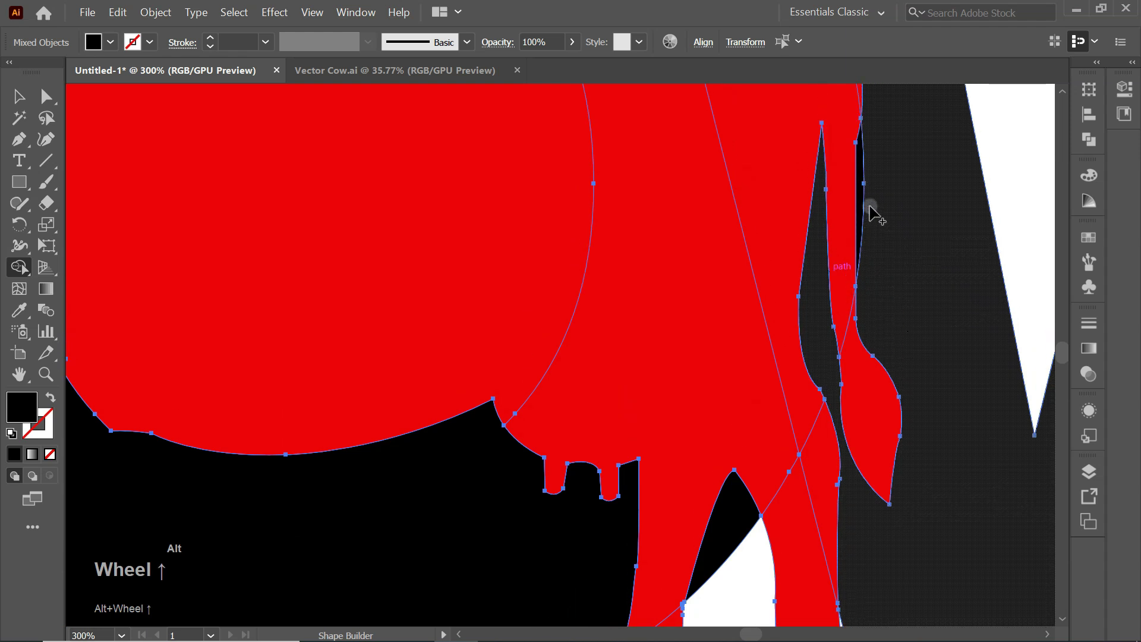
left_click(867, 218, "alt")
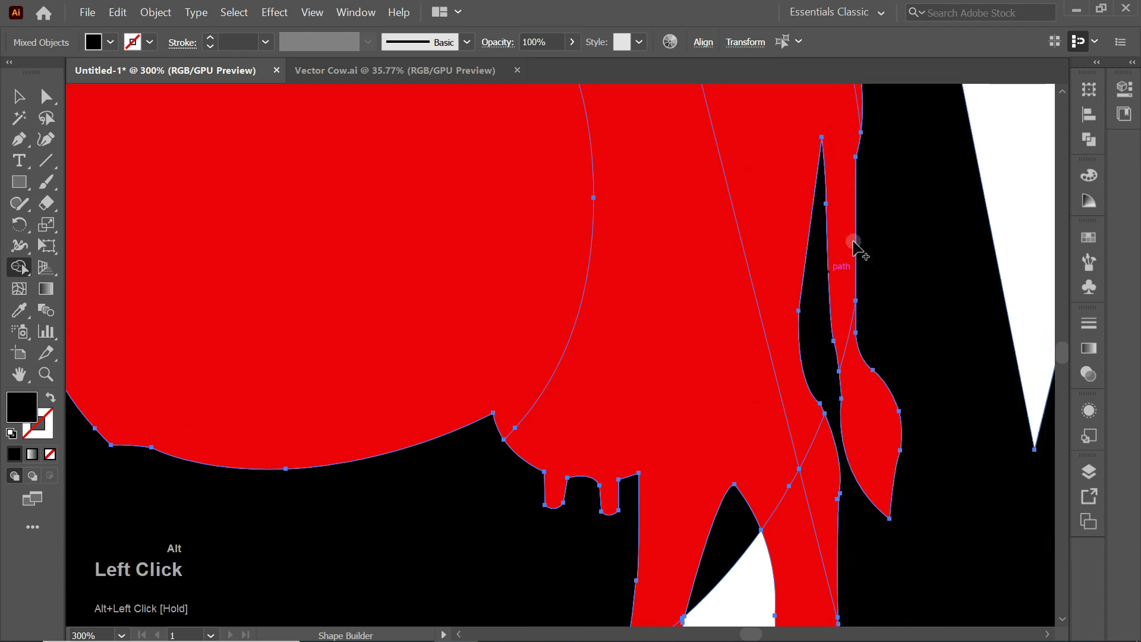
Set the fill to white and merge the cow's red body regions from the O's opening through to the upper tail
scroll(844, 249, "down", 3, "alt")
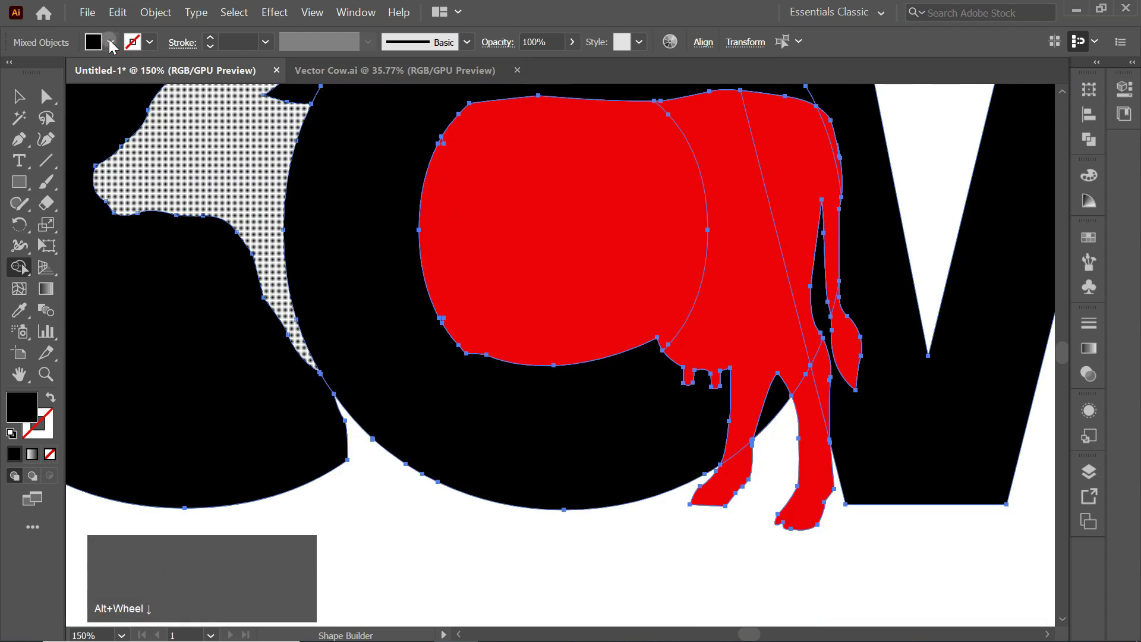
left_click(111, 43)
left_click(35, 72)
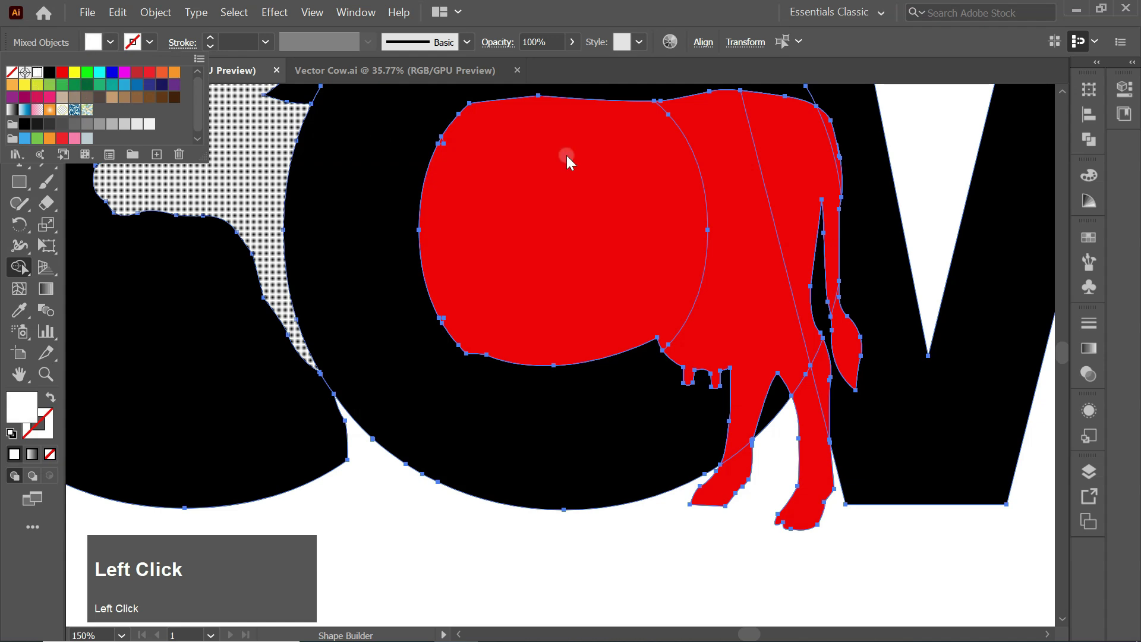
left_click_drag(649, 194, 873, 194)
scroll(752, 199, "up", 3, "alt")
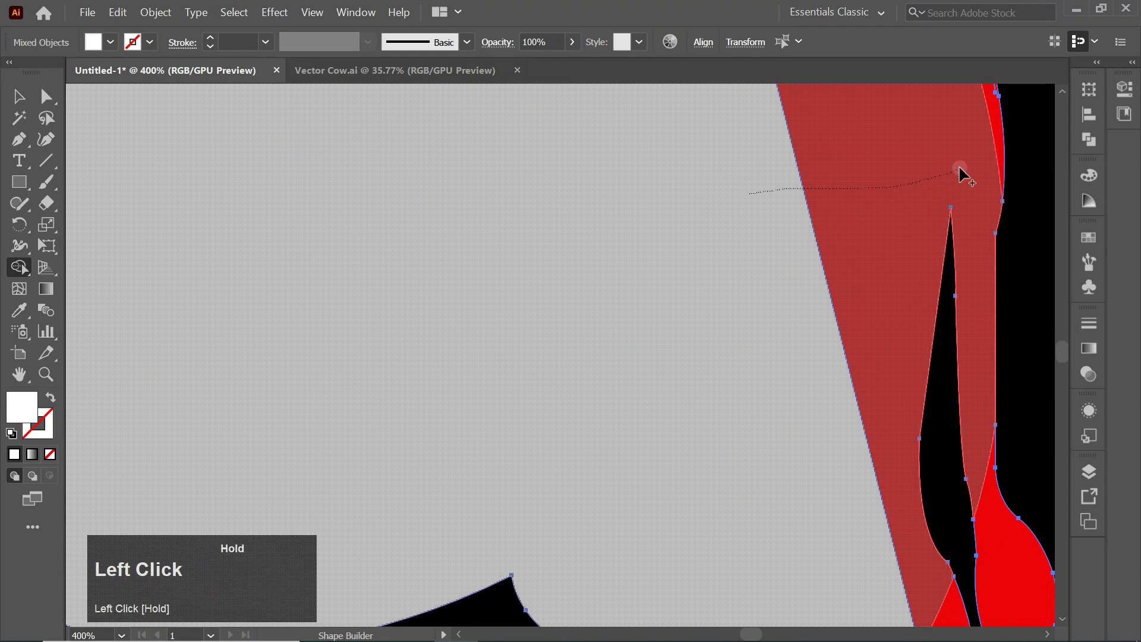
left_click_drag(959, 173, 959, 159)
Merge the red tail tip into the cow's upper tail with the white fill
scroll(980, 140, "down", 1, "alt")
left_click_drag(924, 471, 754, 326)
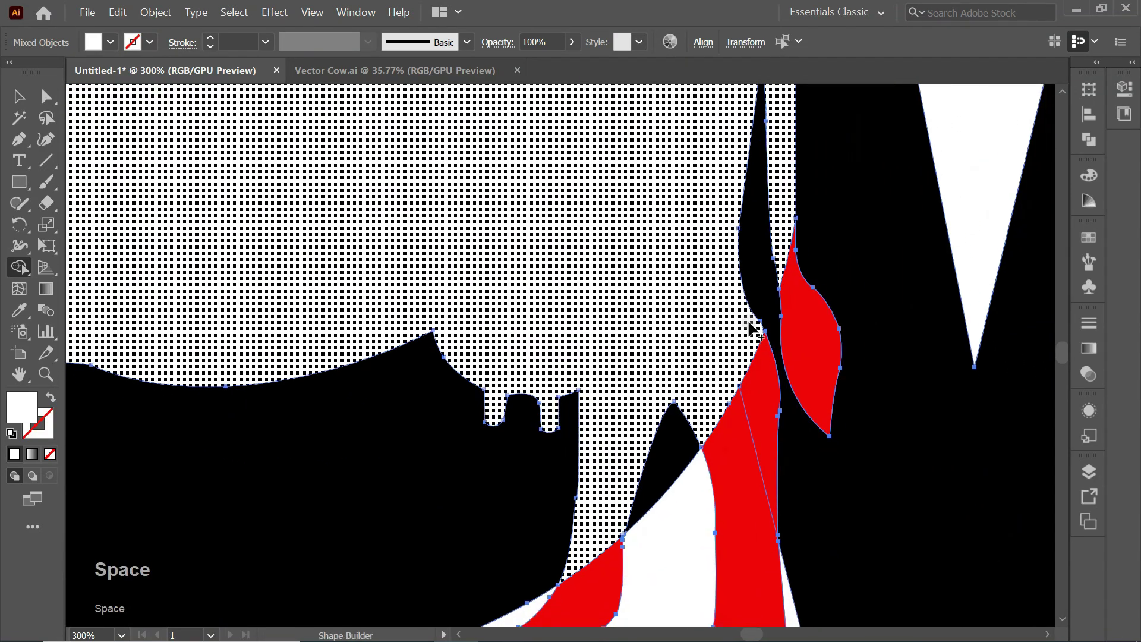
left_click_drag(794, 274, 797, 369)
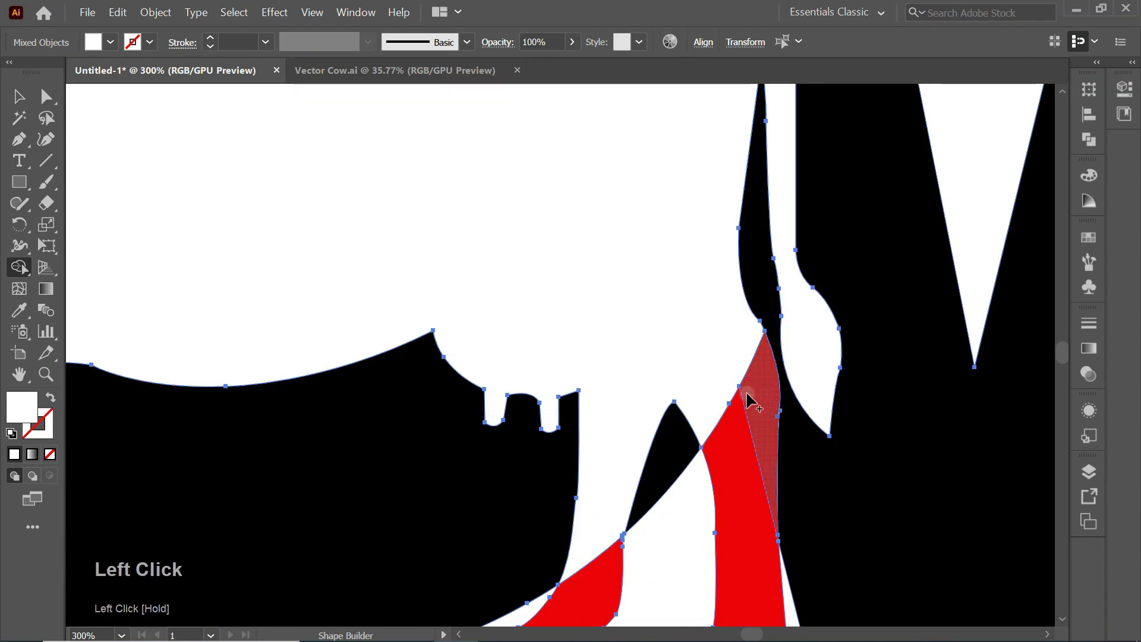
Remove the red lower parts of both hind legs that protrude below the O
scroll(744, 395, "down", 2)
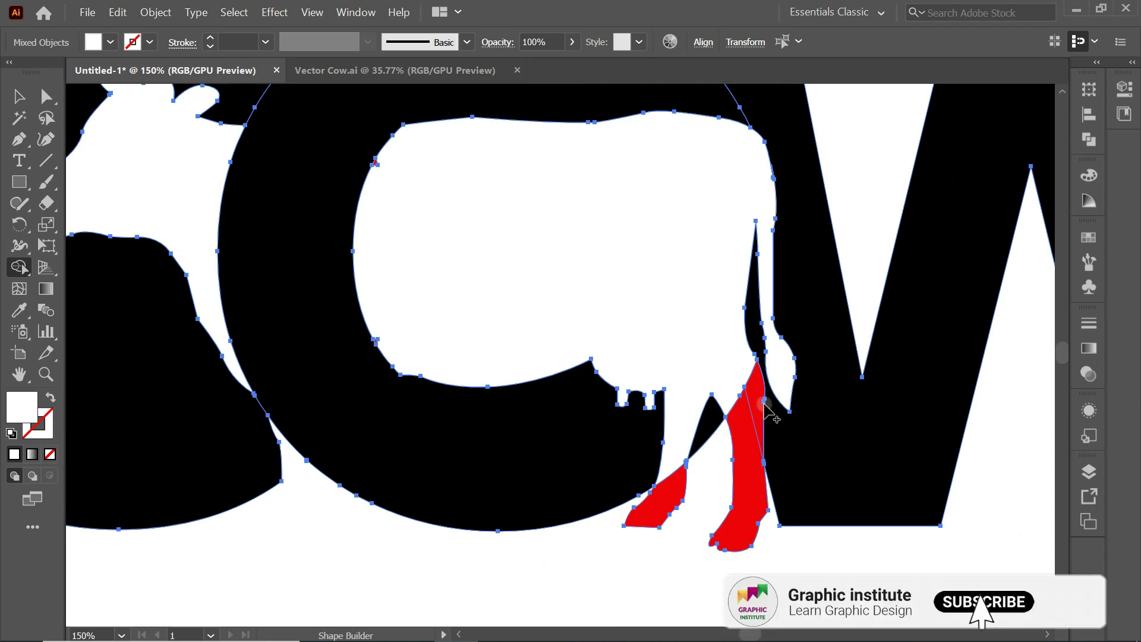
left_click(735, 514, "alt")
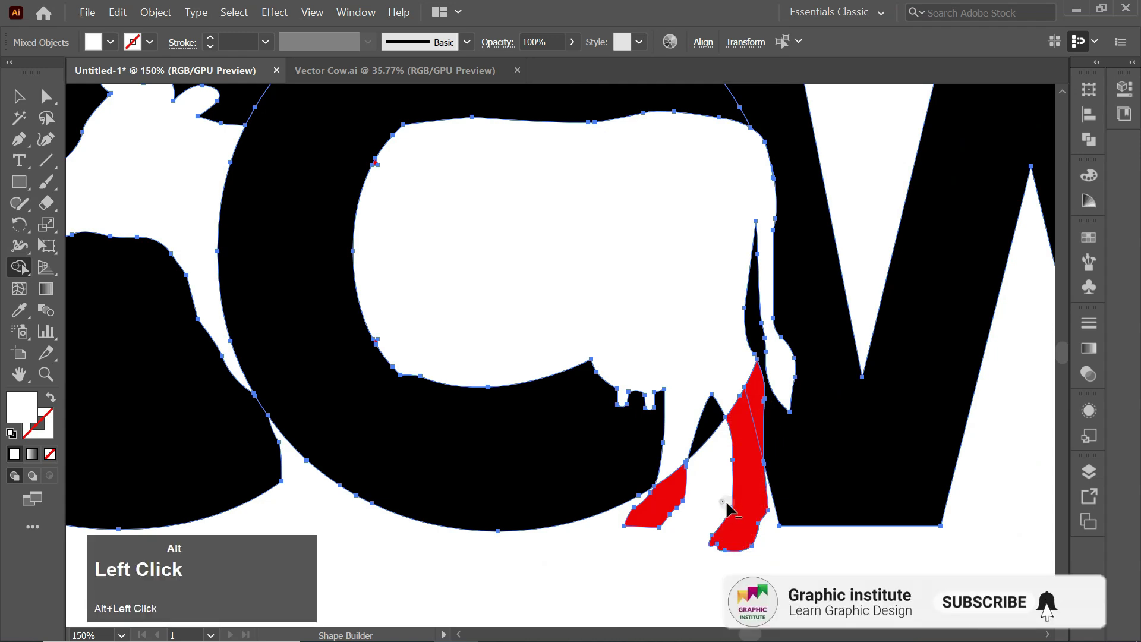
left_click(648, 505, "alt")
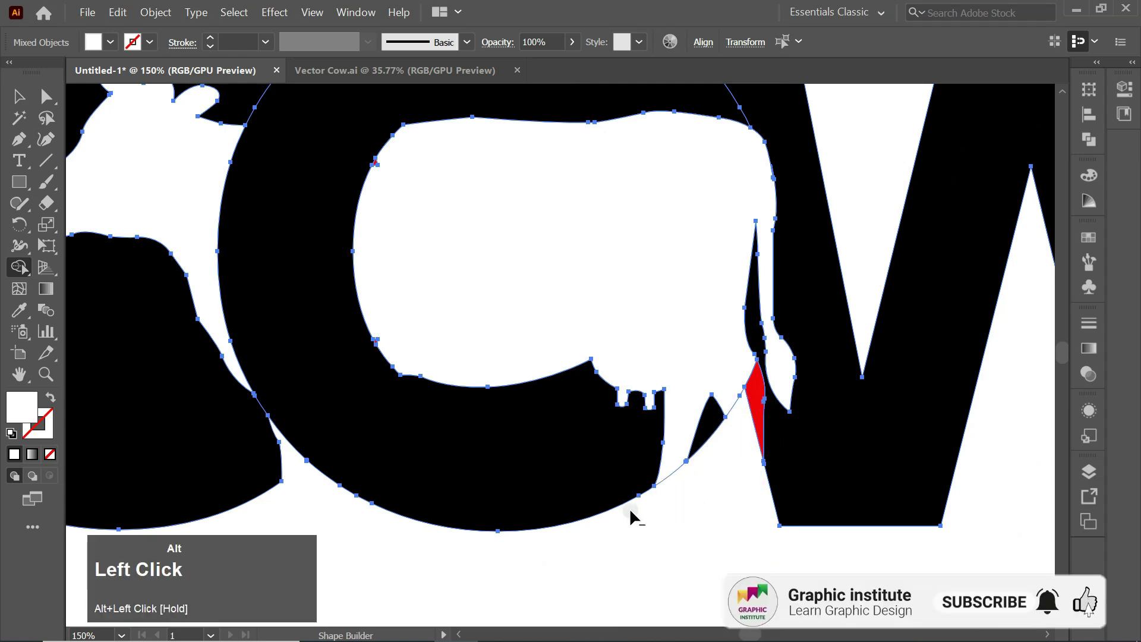
Set the fill to black and merge the leftover red hind-leg fragment into the W
left_click(95, 41)
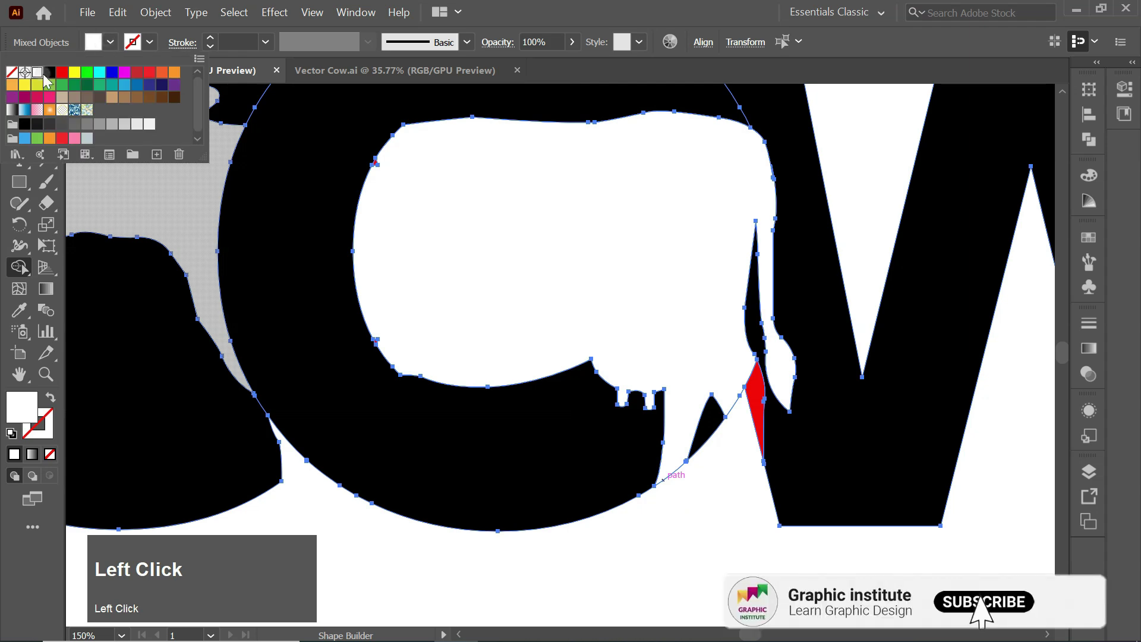
left_click(49, 72)
left_click(770, 426)
left_click_drag(770, 427, 760, 417)
scroll(601, 386, "down", 3)
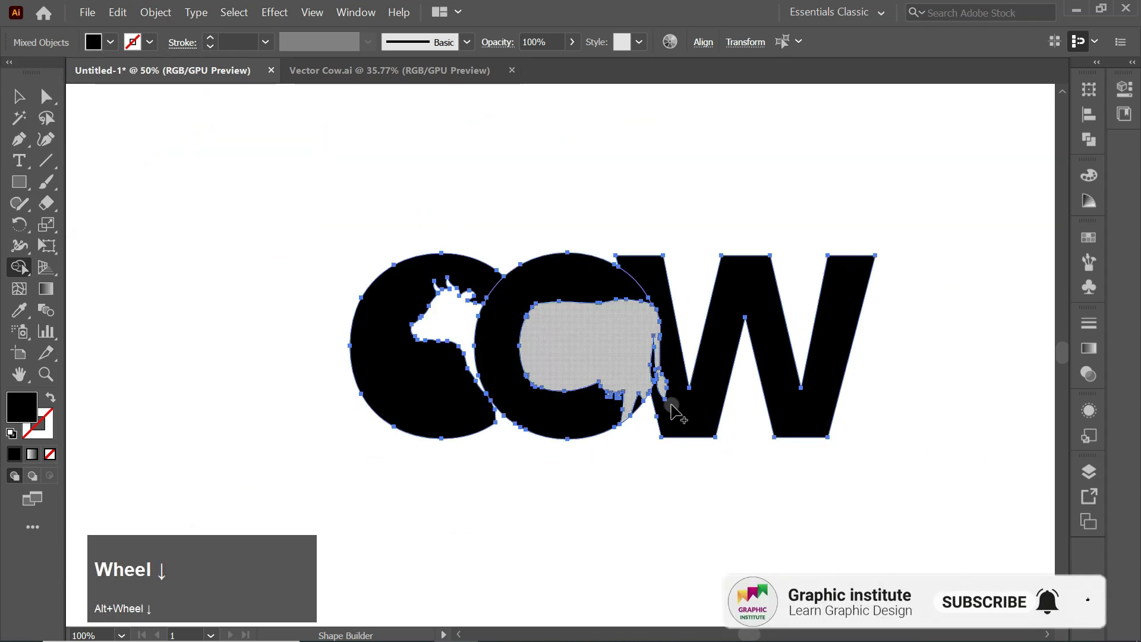
Select all pieces of the finished COW wordmark and group them
left_click(19, 96)
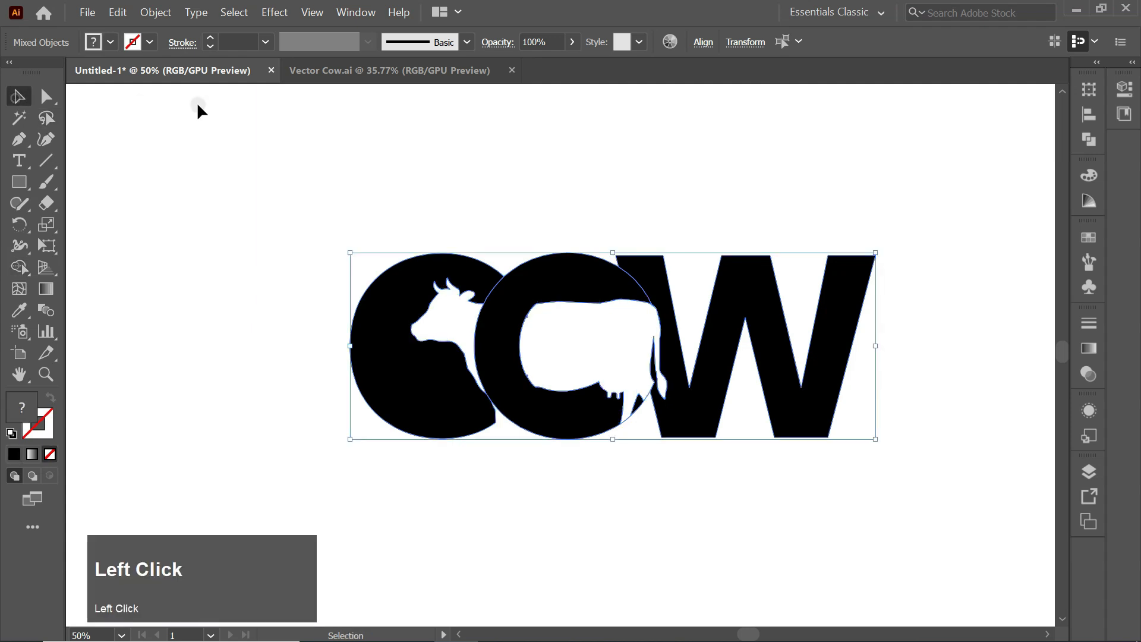
left_click(633, 126)
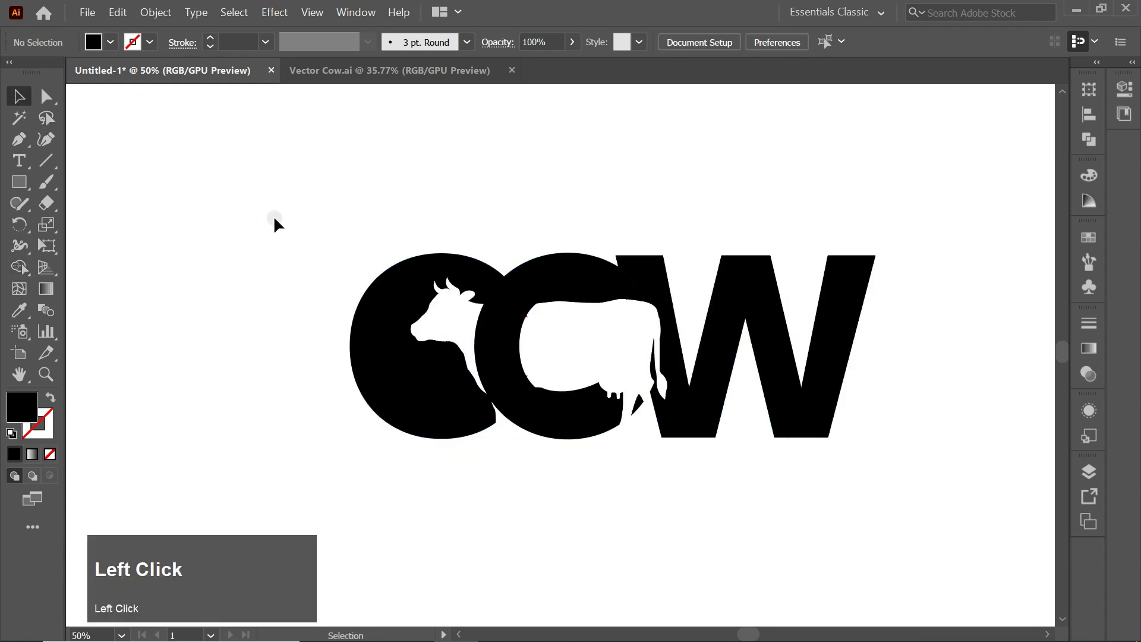
left_click_drag(553, 372, 893, 500)
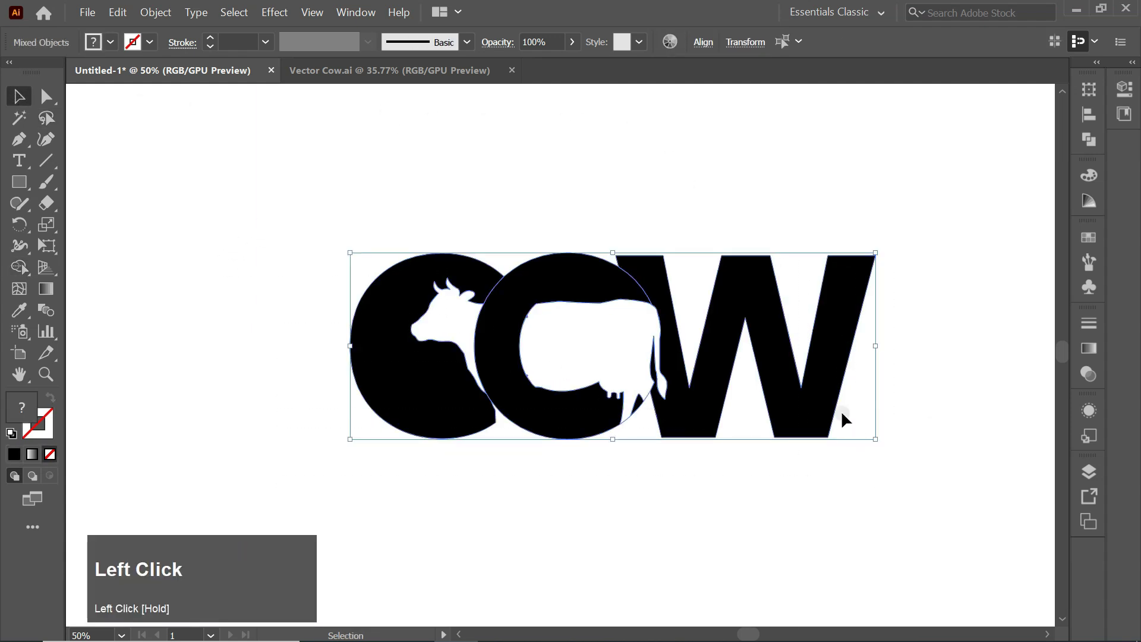
right_click(828, 330)
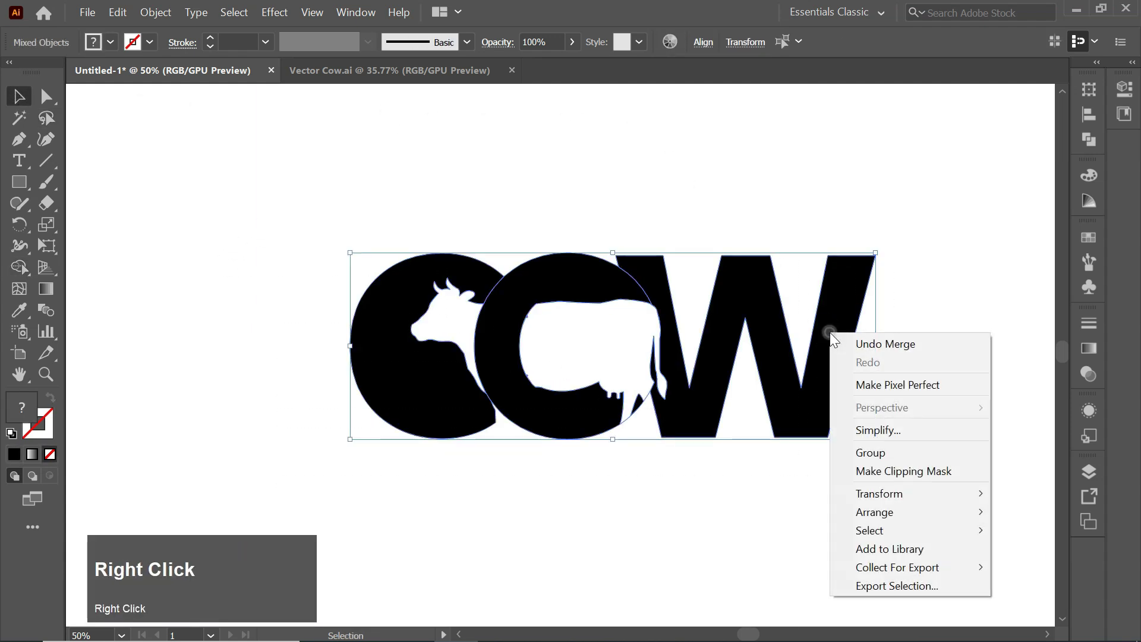
left_click(889, 451)
Center the grouped wordmark horizontally and vertically on the artboard
left_click(1089, 114)
left_click(912, 129)
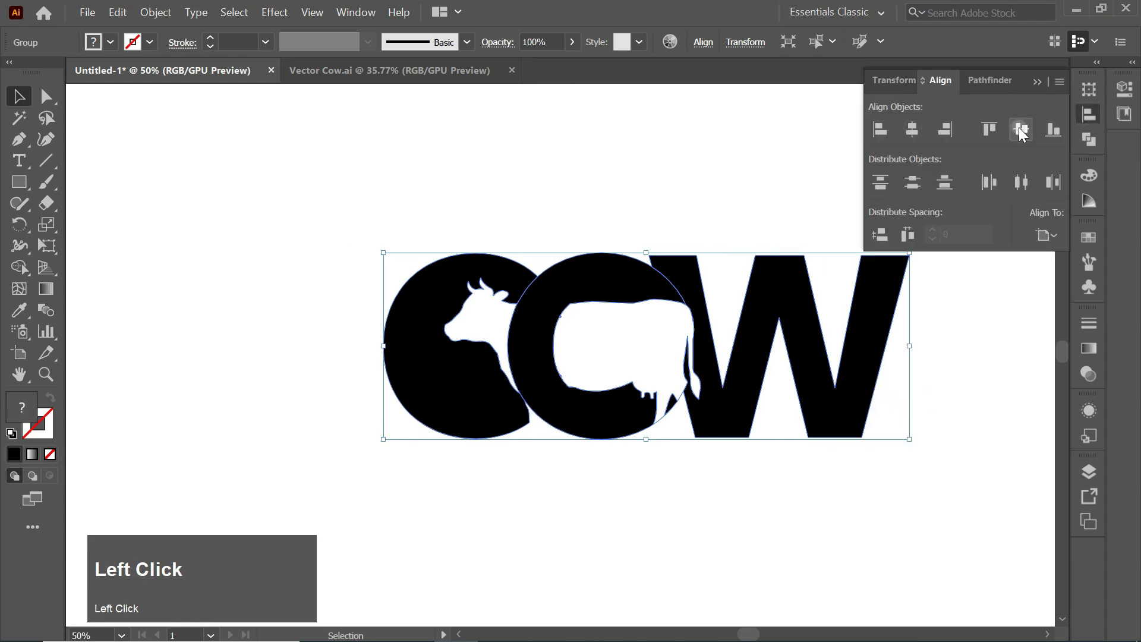
left_click(1020, 129)
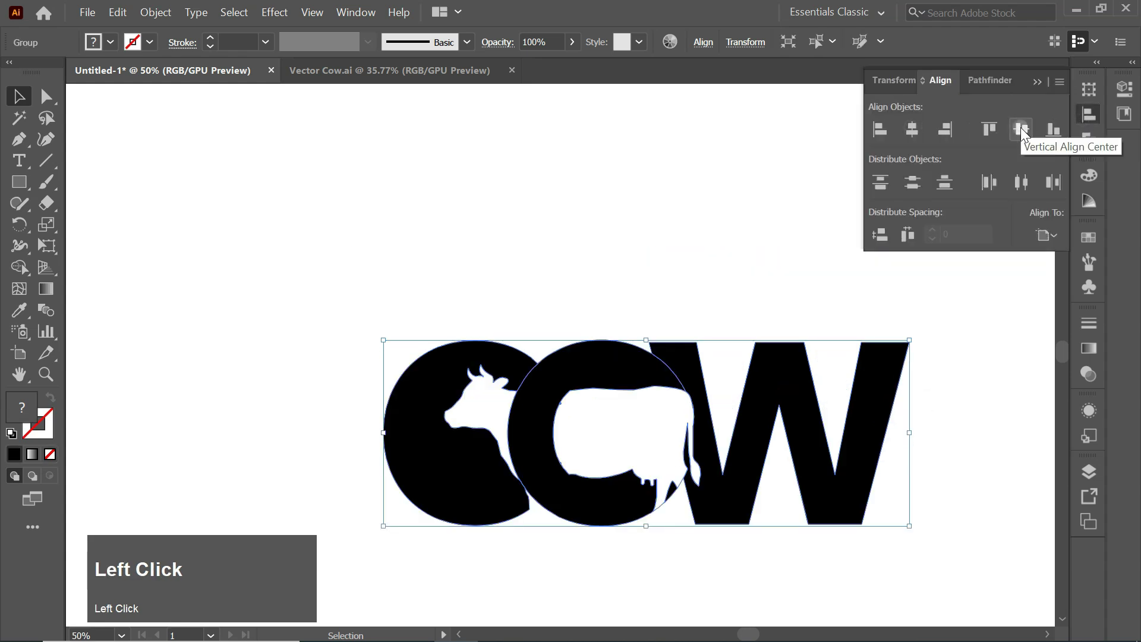
left_click(1046, 81)
Move the grouped wordmark straight up to leave room for text beneath it, and deselect it
left_click(121, 635)
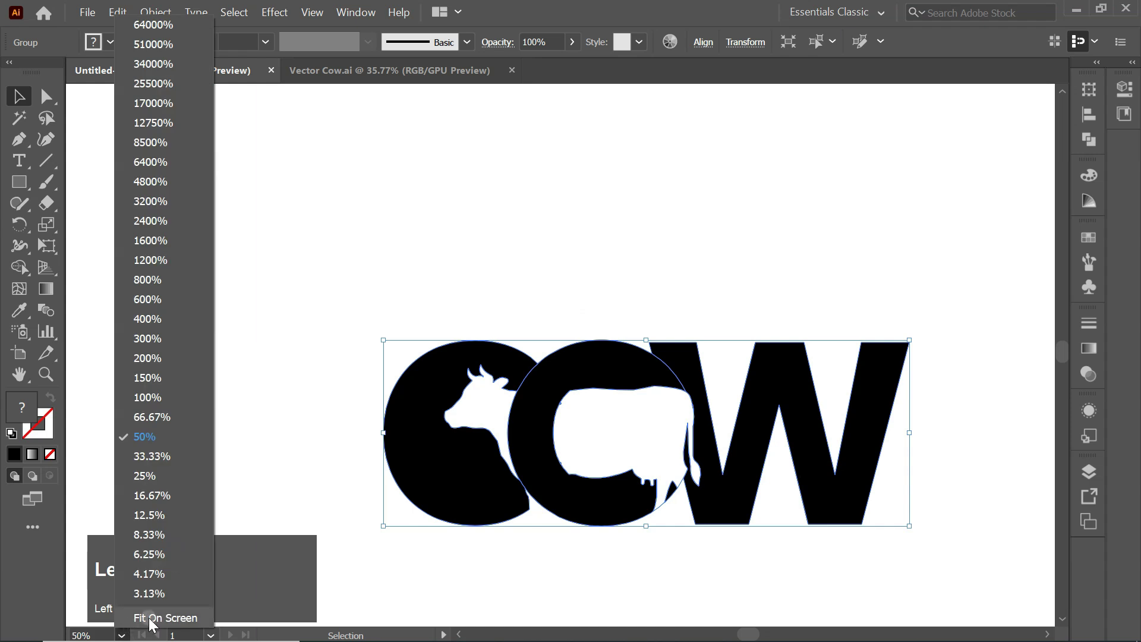
left_click(149, 616)
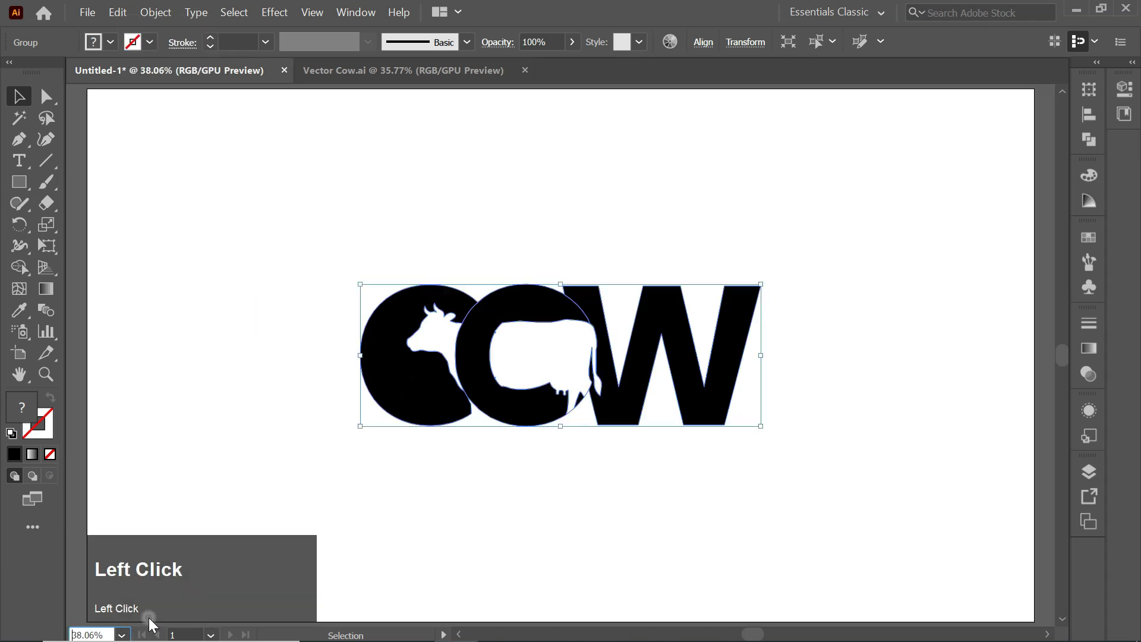
left_click(636, 359, "shift")
left_click_drag(641, 333, 642, 289)
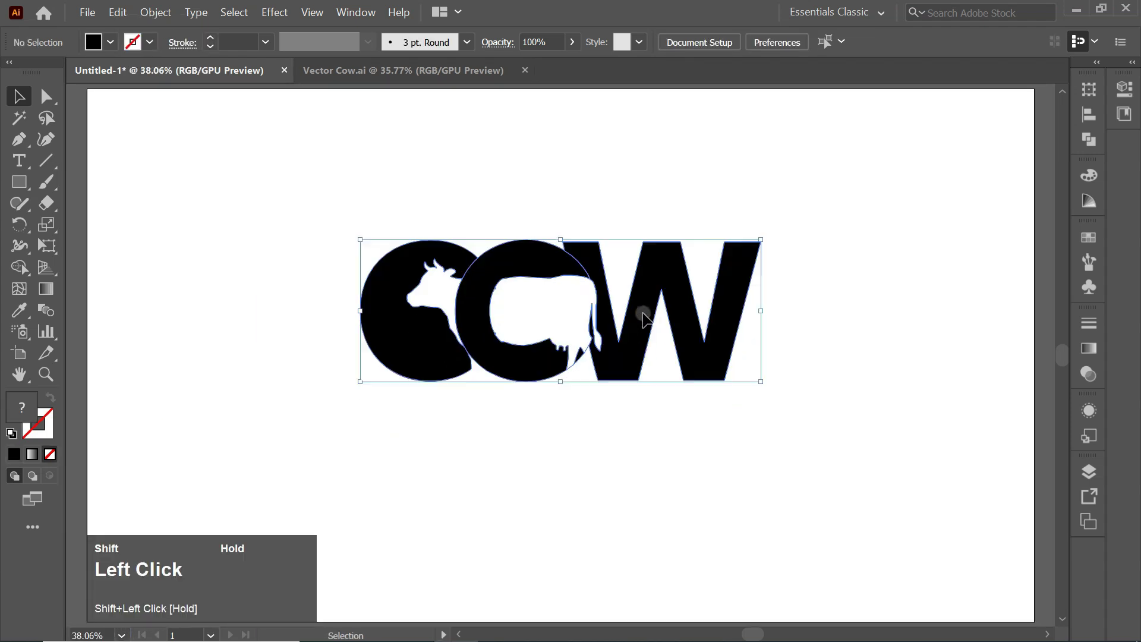
left_click(518, 400, "shift")
Place a Poppins Bold text object just beneath the wordmark's C and set its font size to 70 pt
right_click(26, 164, "shift")
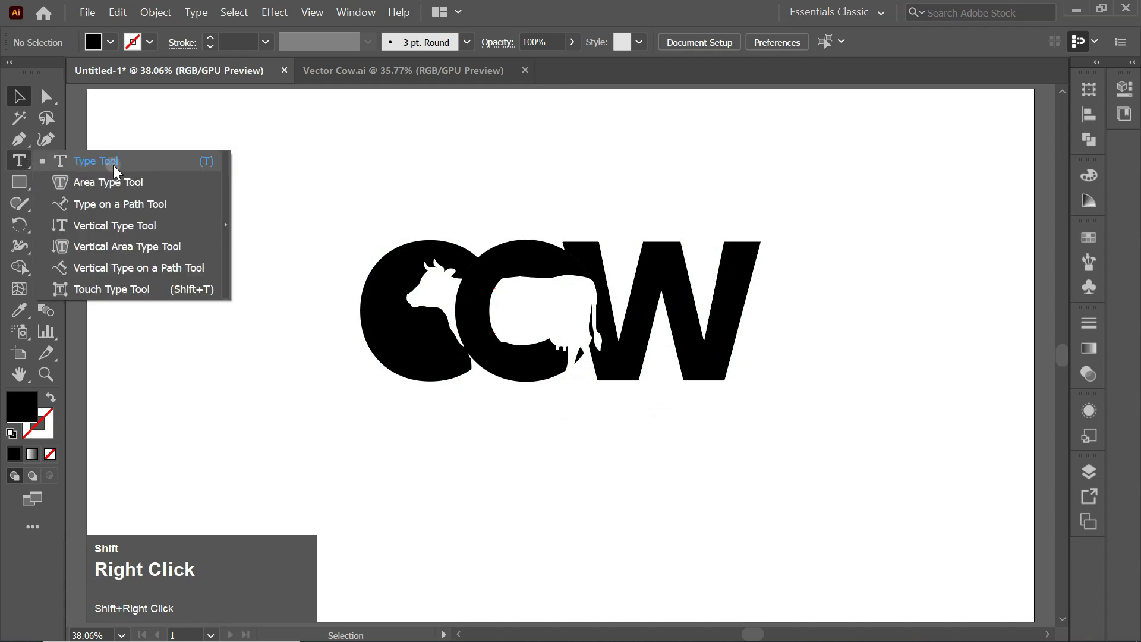
left_click(113, 164, "shift")
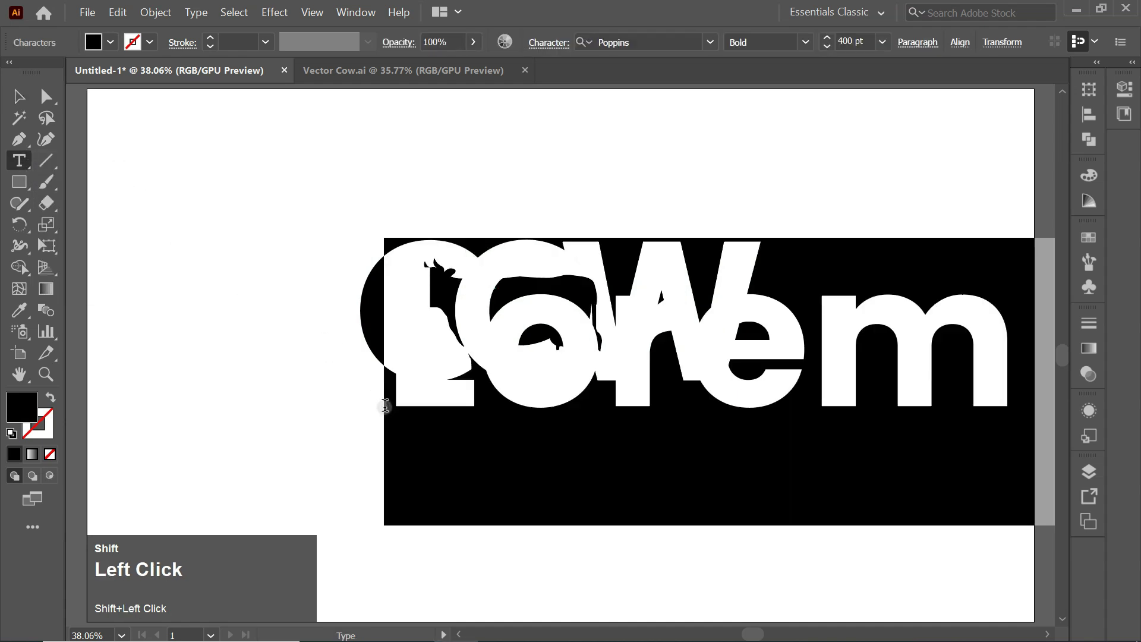
left_click(565, 43)
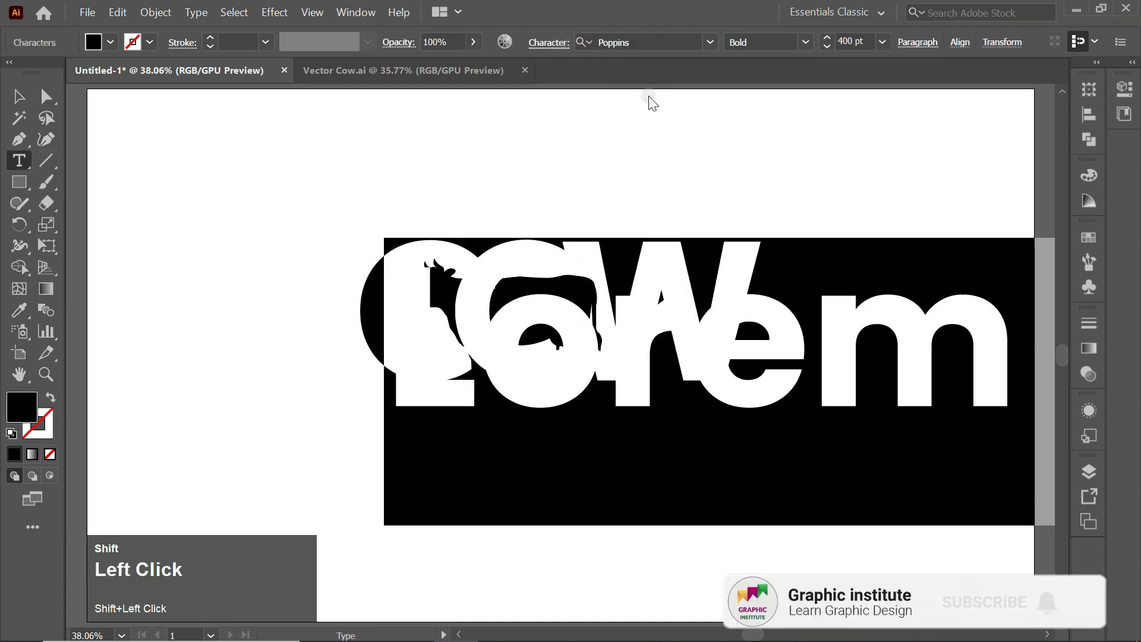
left_click(402, 131, "shift")
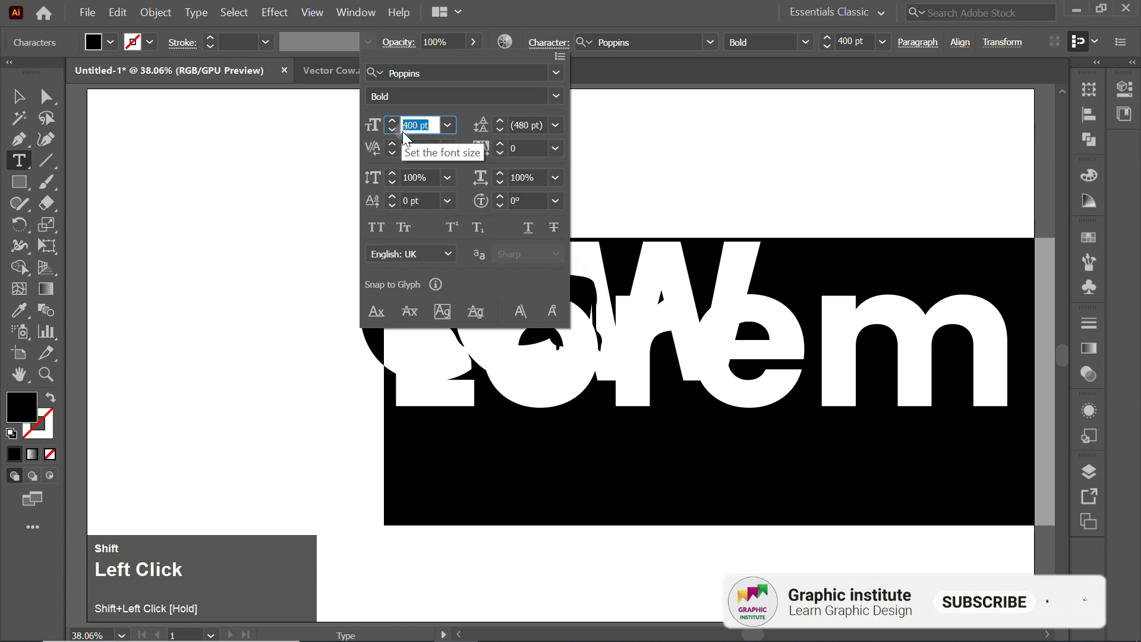
key("shift+BackSpace")
type("70")
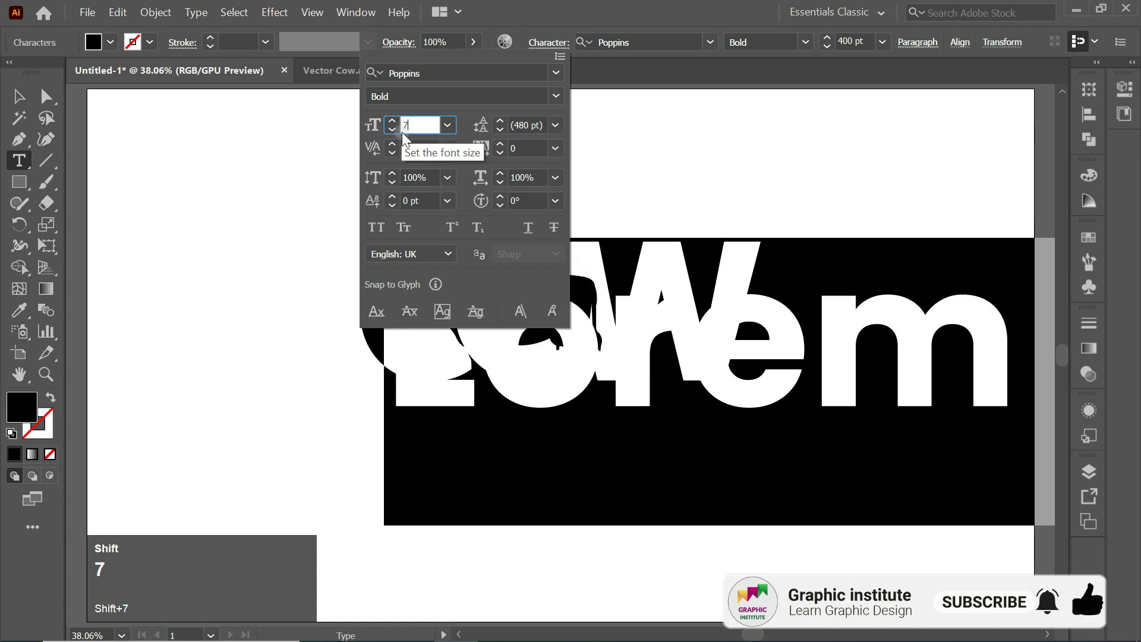
left_click(588, 174, "shift")
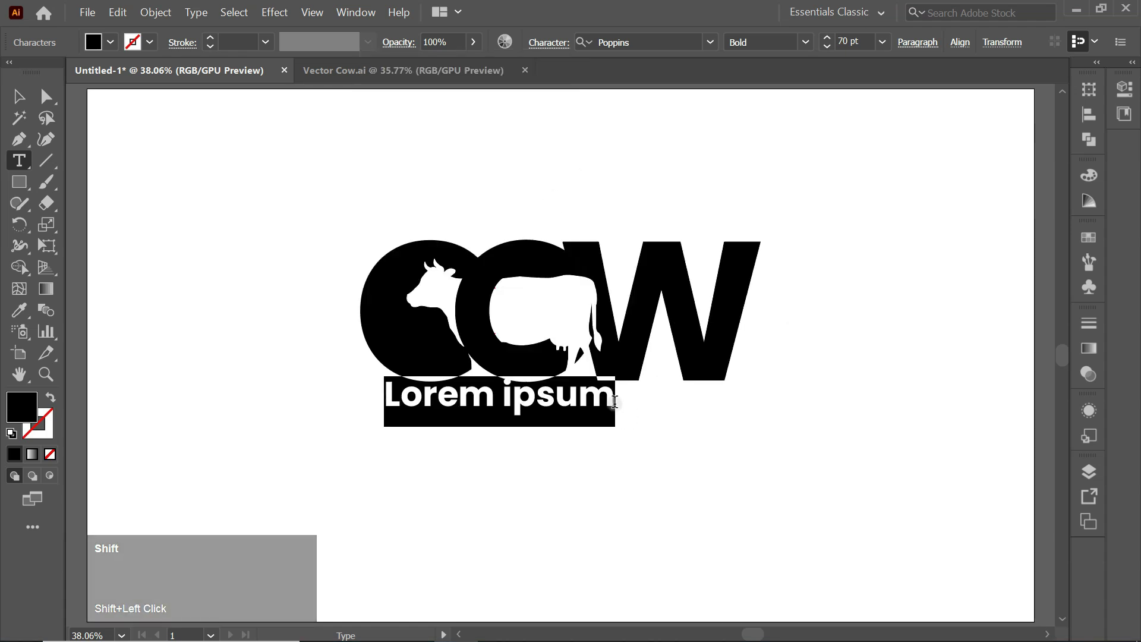
Replace the placeholder text beneath the wordmark with LOGO DESIGN in capitals
left_click(616, 399, "shift")
key("shift+BackSpace")
key("shift+BackSpace")
key("shift+BackSpace")
key("shift+BackSpace")
key("shift+BackSpace")
key("shift+BackSpace")
key("shift+BackSpace")
key("shift+BackSpace")
key("shift+BackSpace")
key("shift+BackSpace")
key("shift+BackSpace")
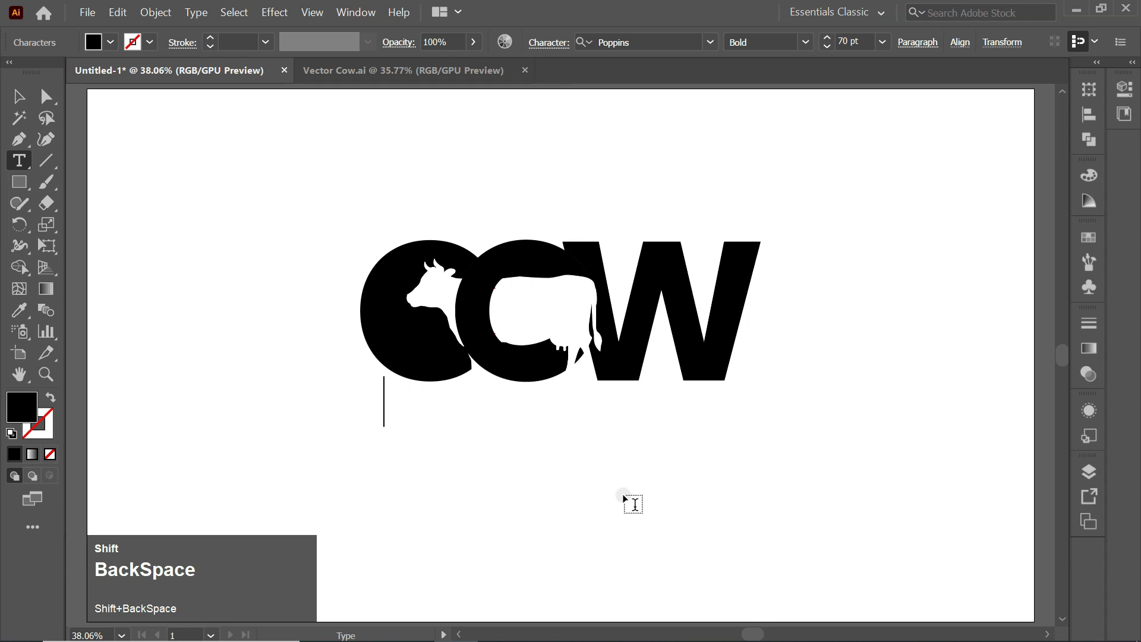
key("Caps_Lock")
type("LO")
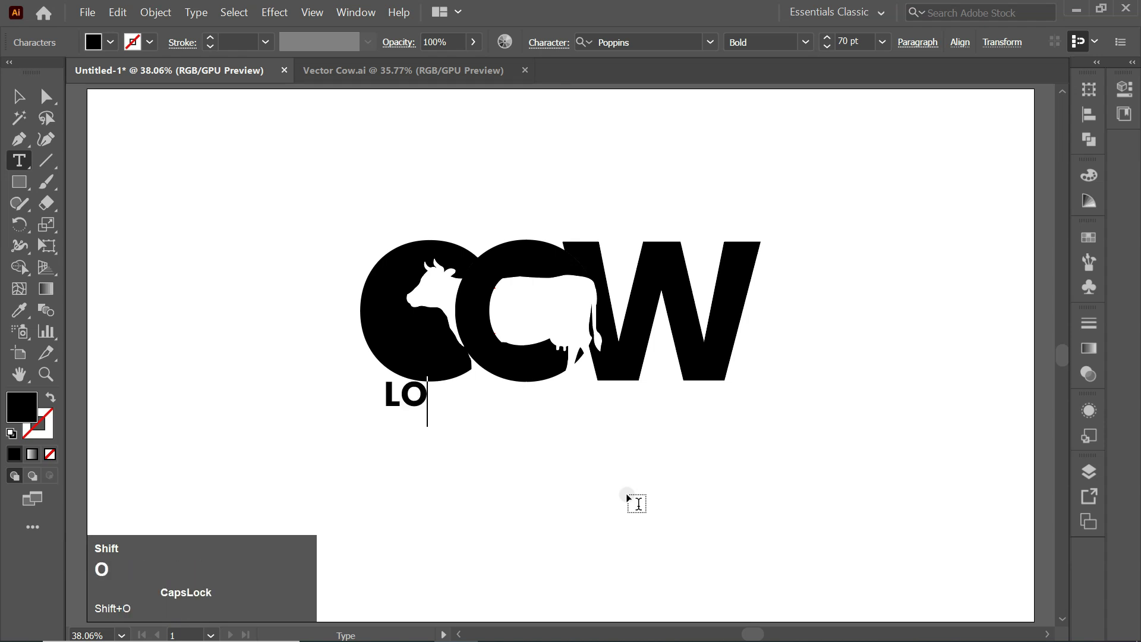
type("GO D")
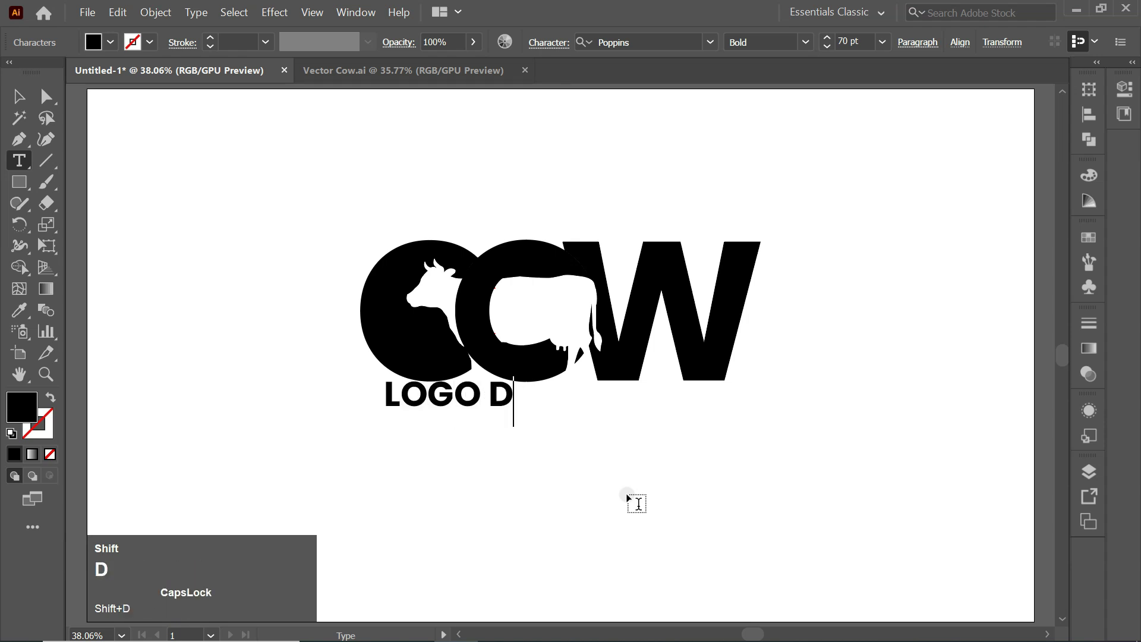
type("ESIGN")
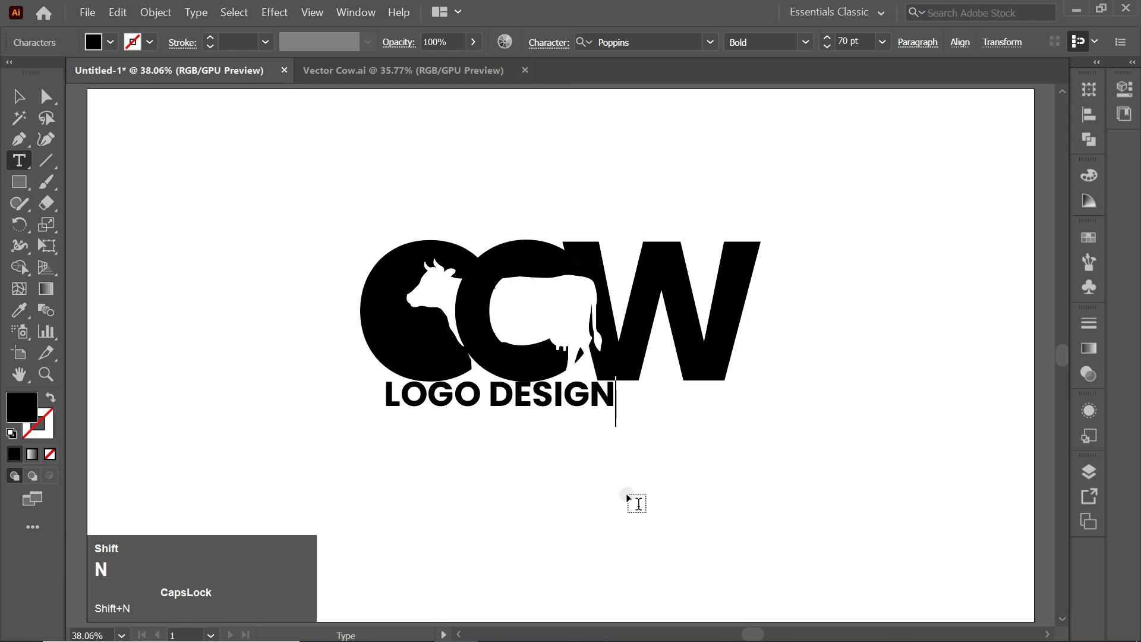
Duplicate the LOGO DESIGN text directly below itself and change the copy's wording to TAGLINE
left_click(19, 96)
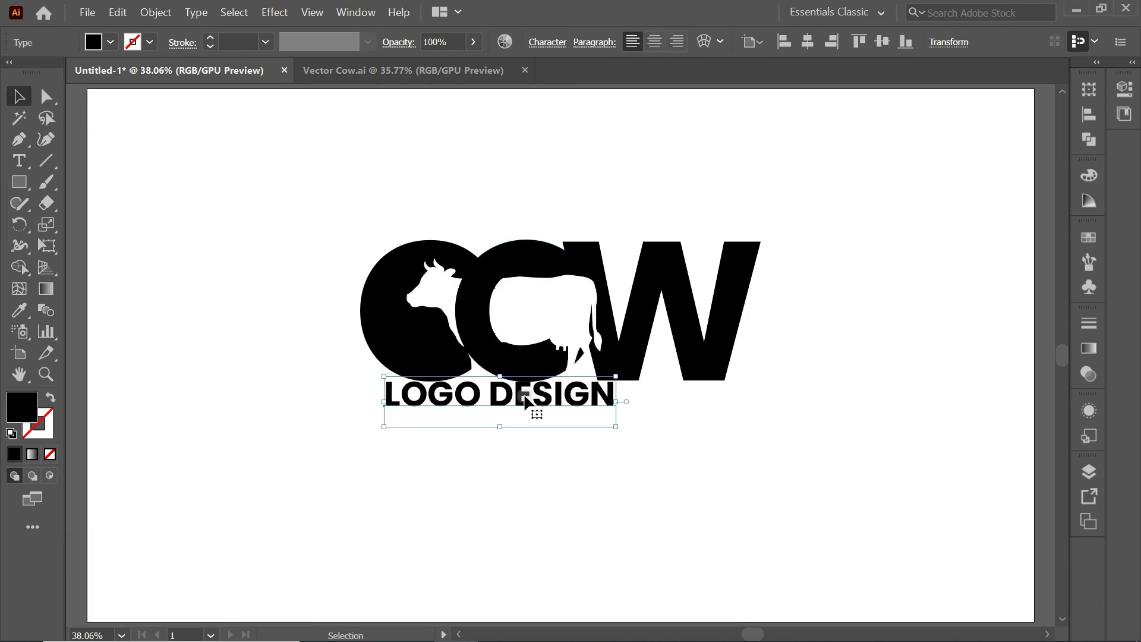
left_click_drag(525, 402, 526, 426)
left_click(19, 160)
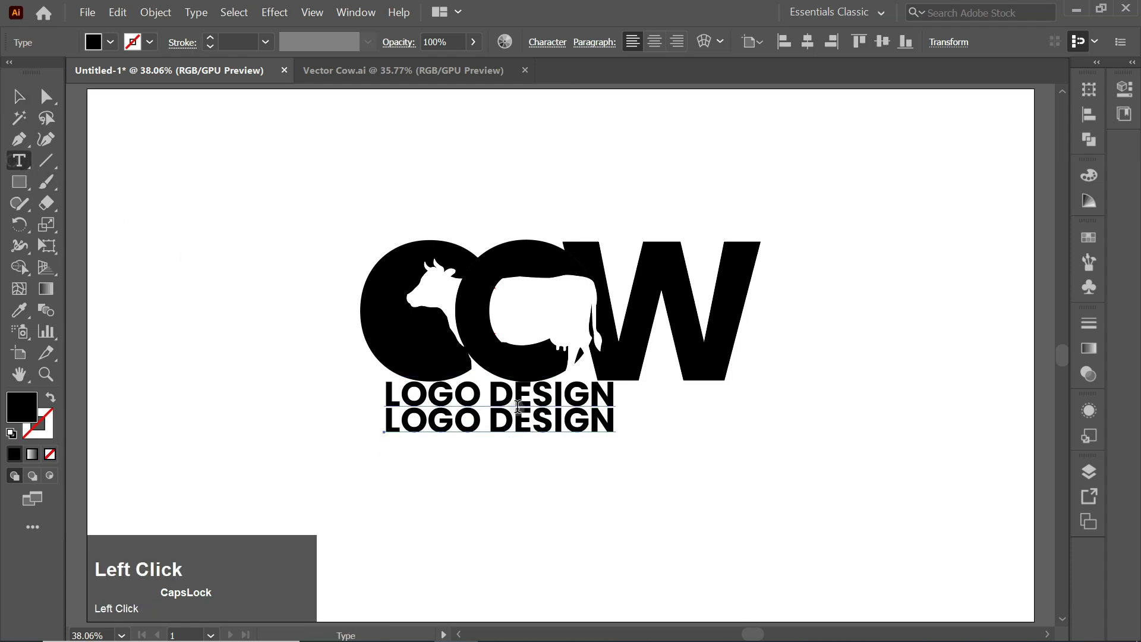
left_click(622, 425)
key("BackSpace")
key("BackSpace")
key("BackSpace")
key("BackSpace")
key("BackSpace")
key("BackSpace")
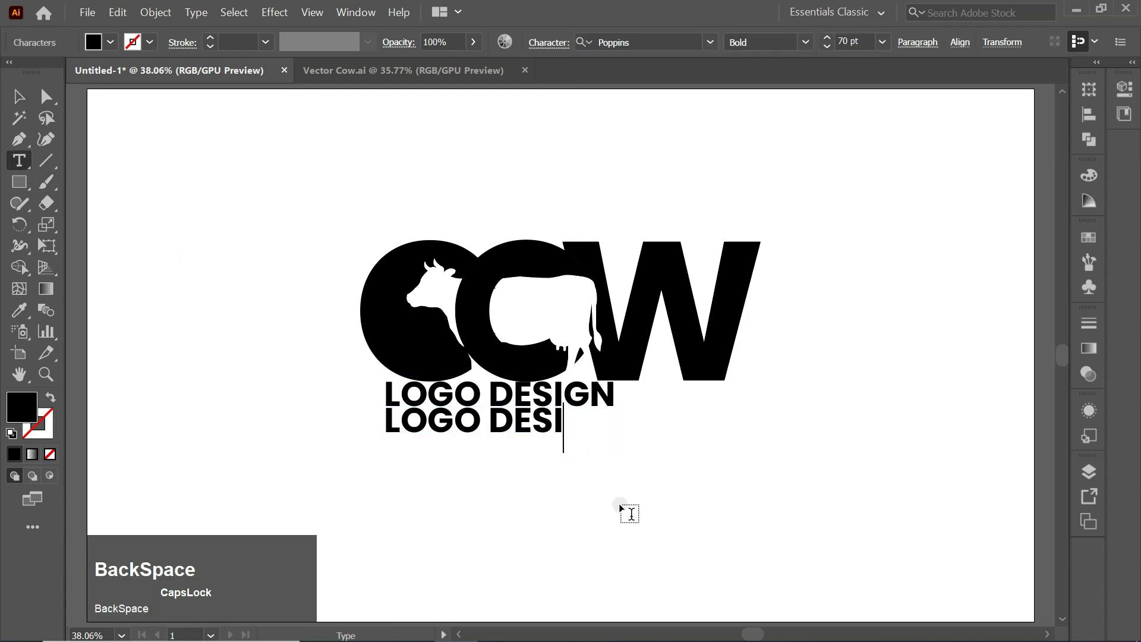
key("BackSpace")
key("BackSpace")
key("BackSpace")
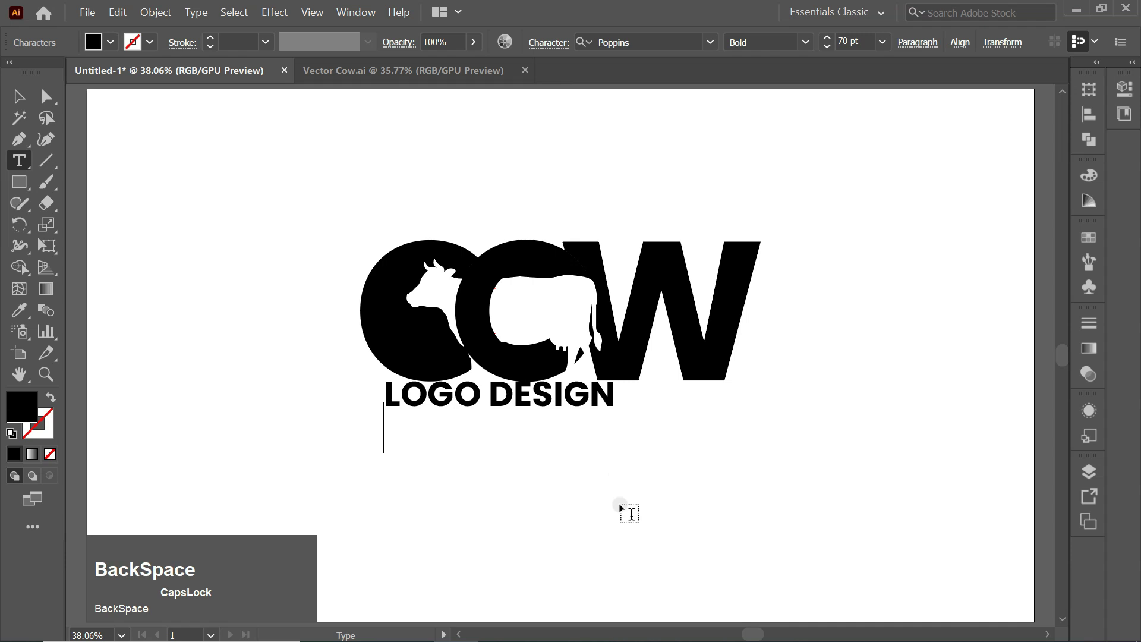
type("TAG")
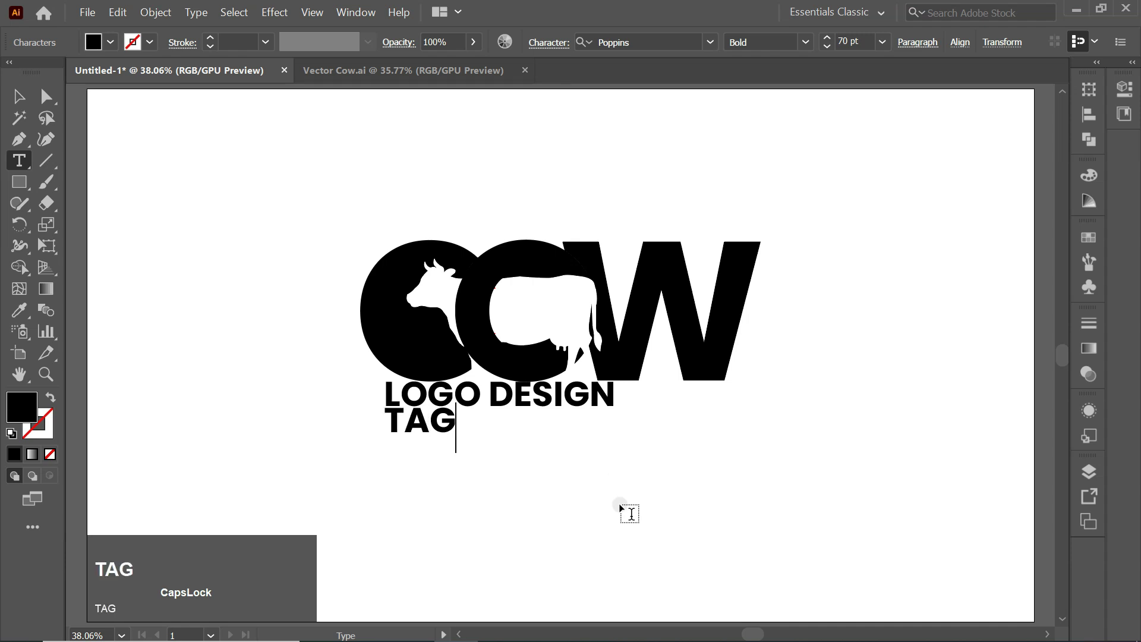
type("LINE")
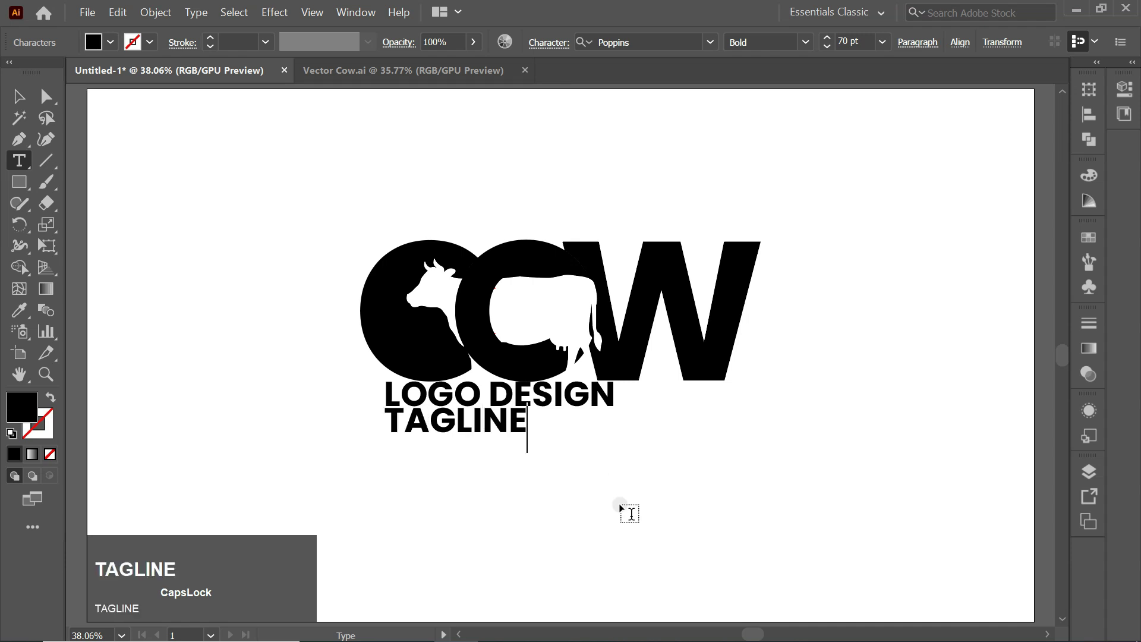
Set the font size of the TAGLINE text to 50 pt
left_click(19, 97)
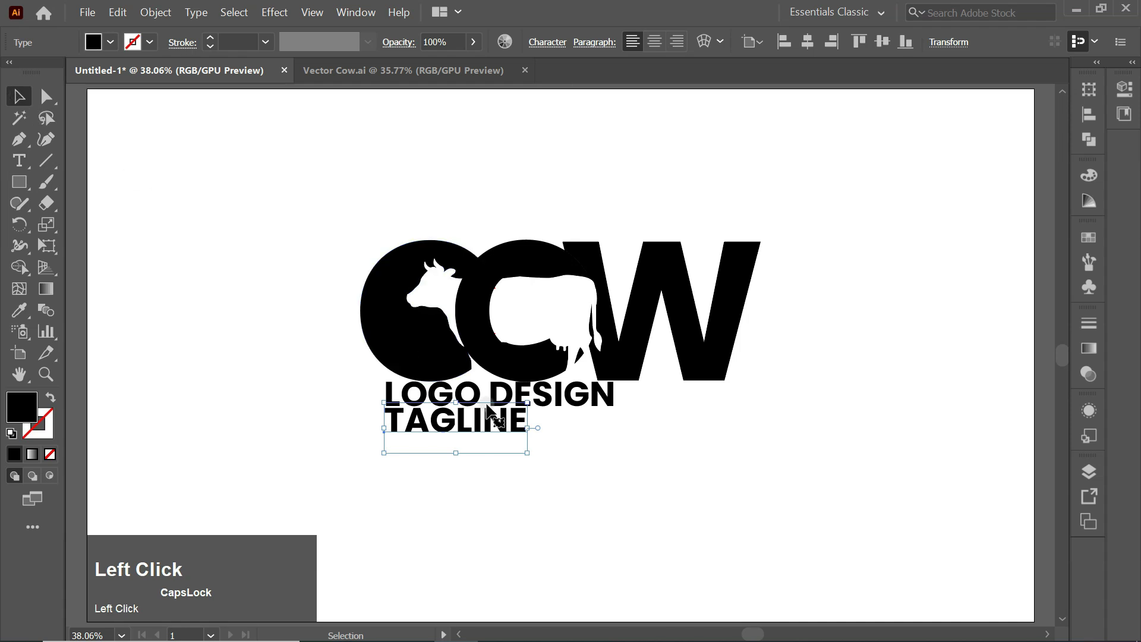
key("ctrl+t")
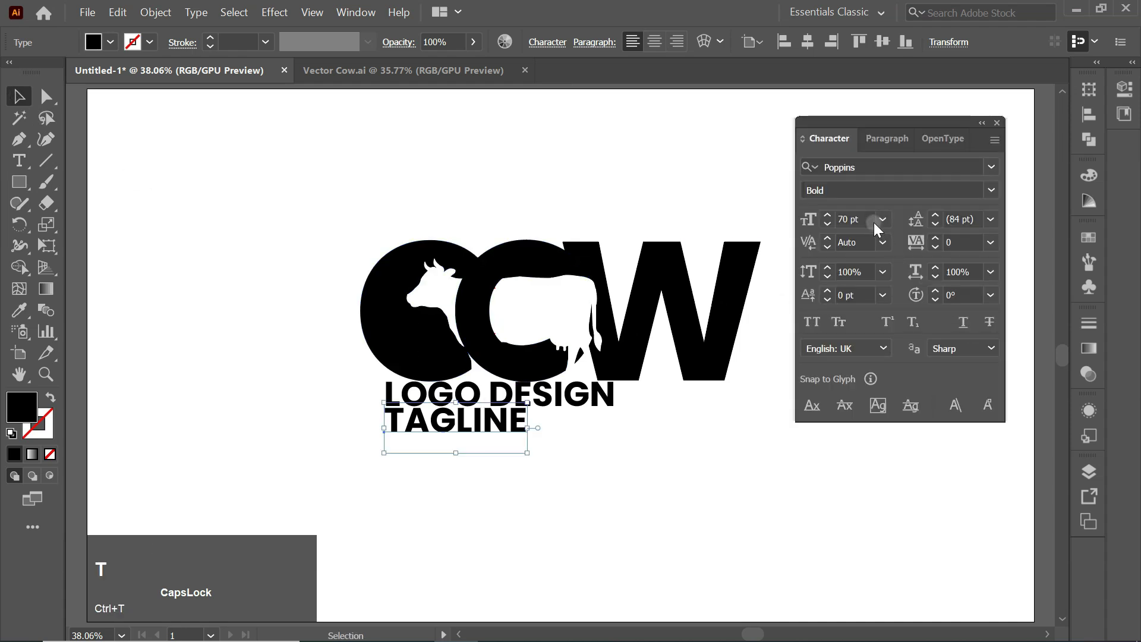
left_click(855, 219)
key("BackSpace")
type("5")
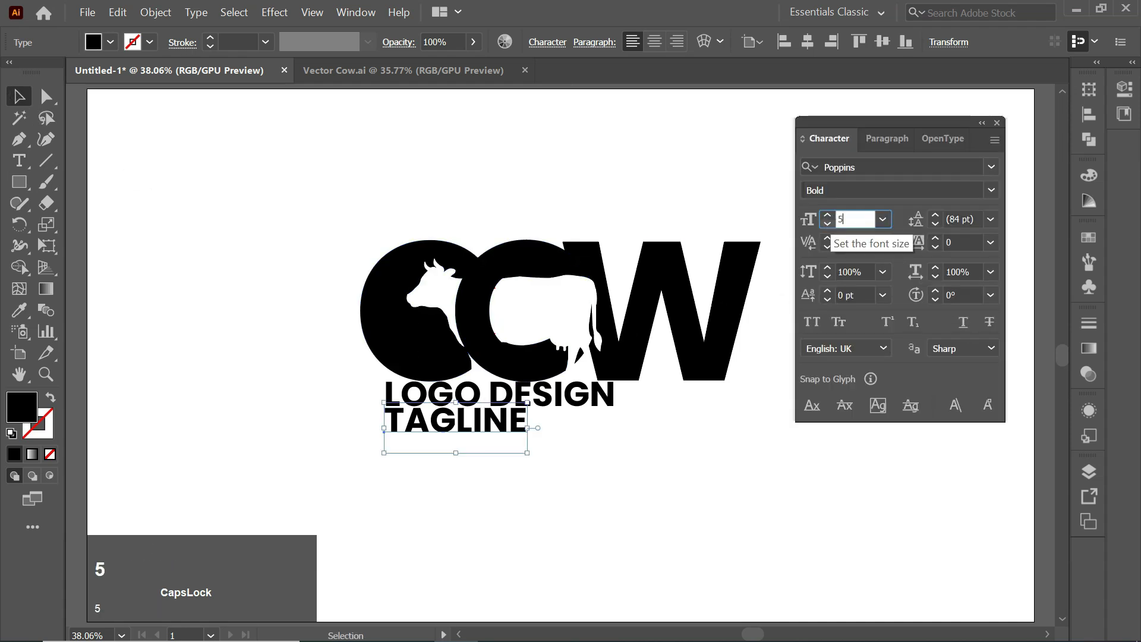
type("0")
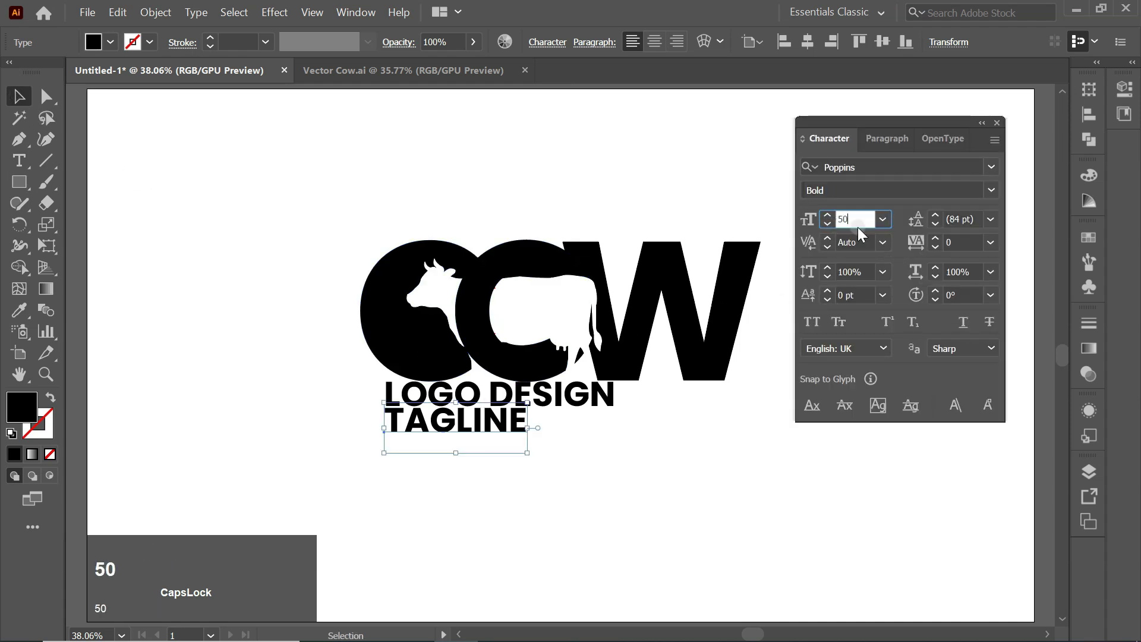
Set the TAGLINE text's tracking to 400 and its font style to Poppins Light
left_click(966, 243)
key("BackSpace")
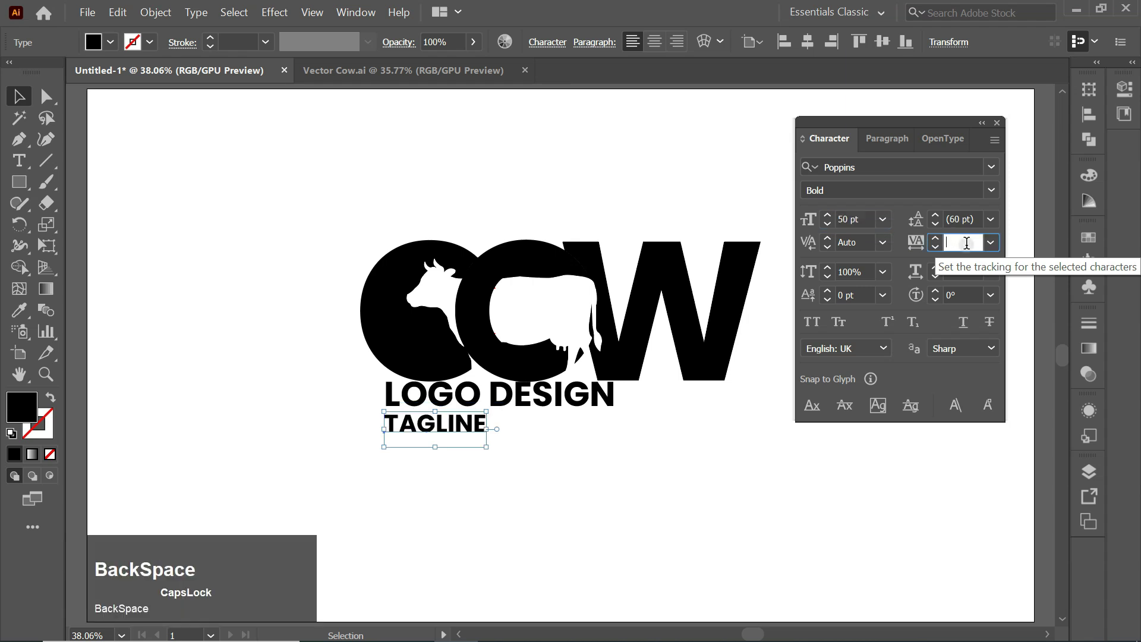
type("4")
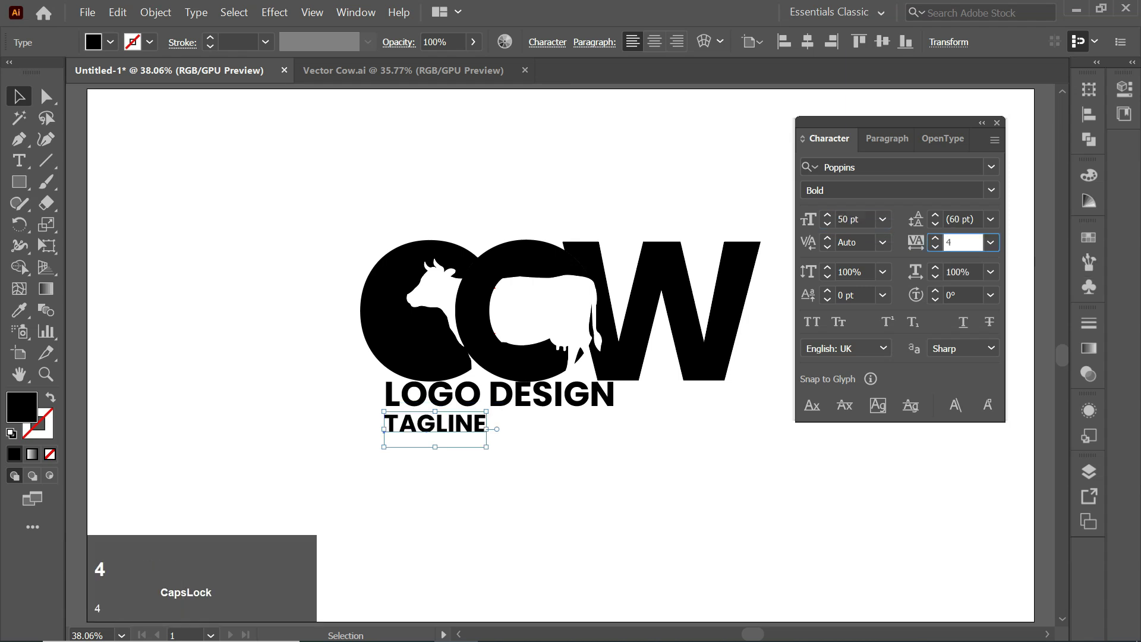
type("00")
left_click(991, 190)
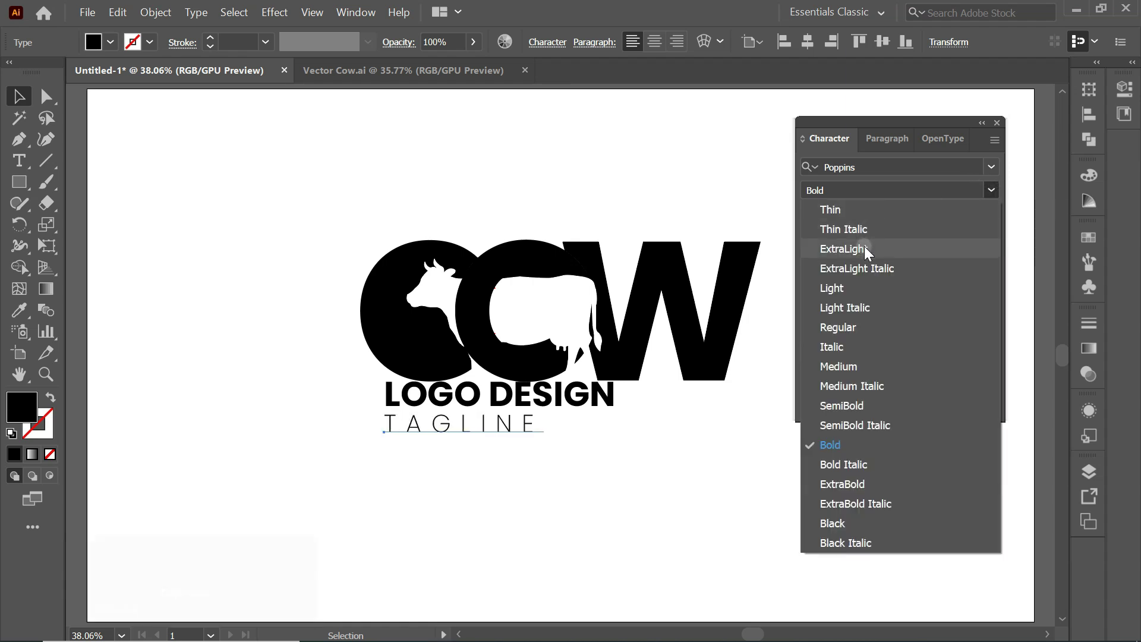
left_click(866, 287)
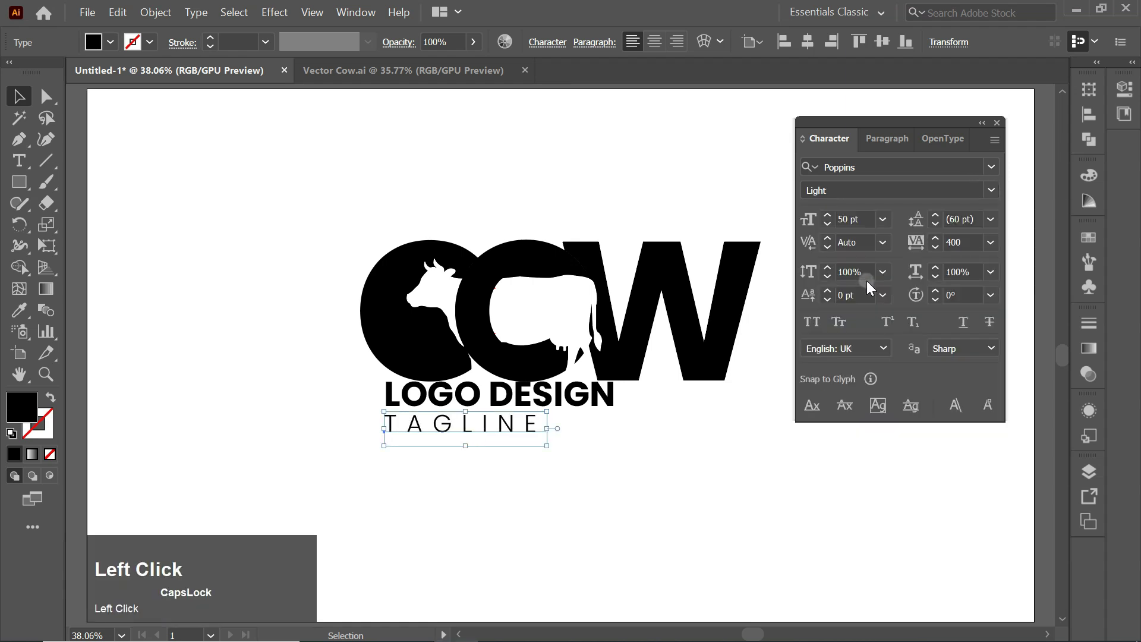
Move the TAGLINE and LOGO DESIGN texts slightly down to open a gap beneath the wordmark, and deselect them
left_click_drag(523, 423, 523, 437)
left_click_drag(523, 393, 522, 433)
key("Caps_Lock")
left_click(522, 442)
key("Caps_Lock")
left_click(629, 458)
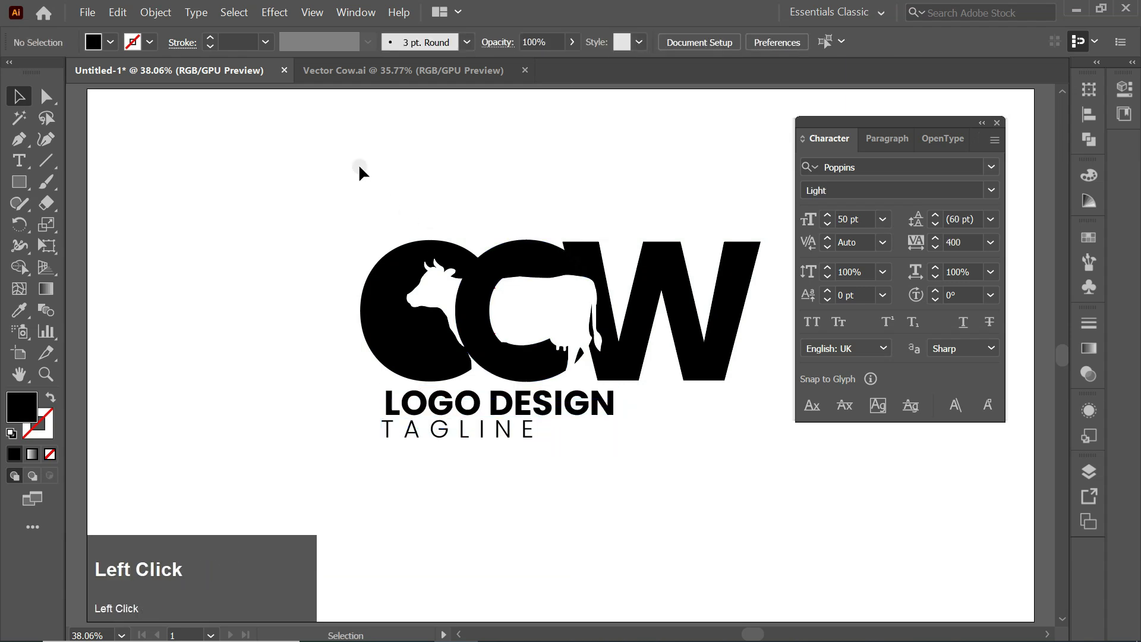
Center both text lines horizontally beneath the wordmark, using the wordmark as the key object, and close the alignment and character settings
left_click_drag(359, 163, 641, 462)
left_click(528, 315)
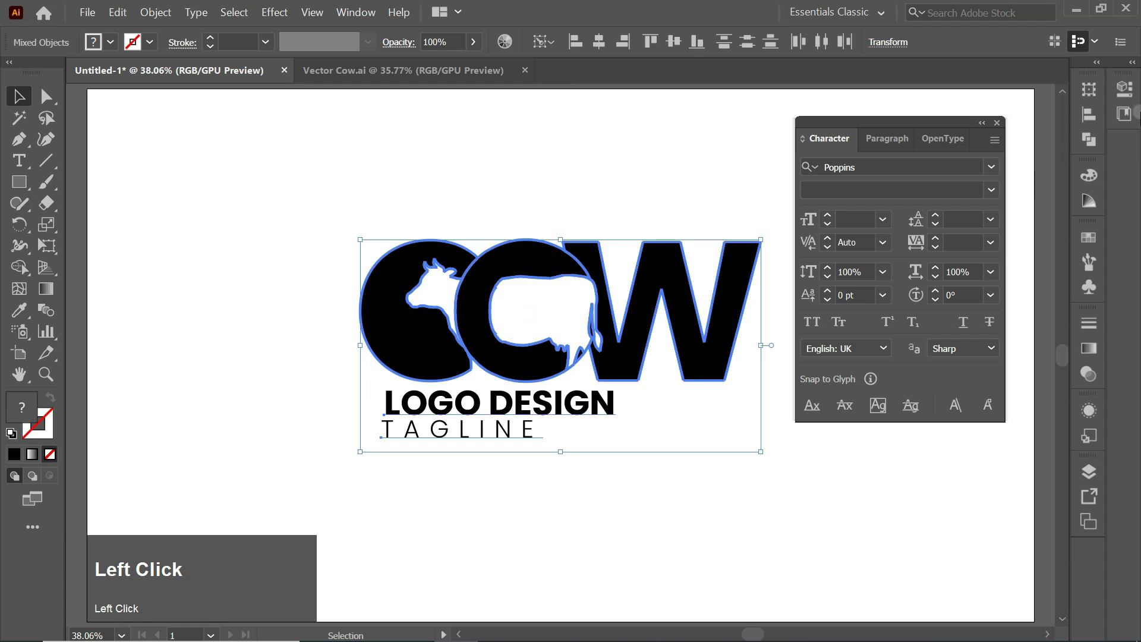
left_click(1084, 111)
left_click(919, 131)
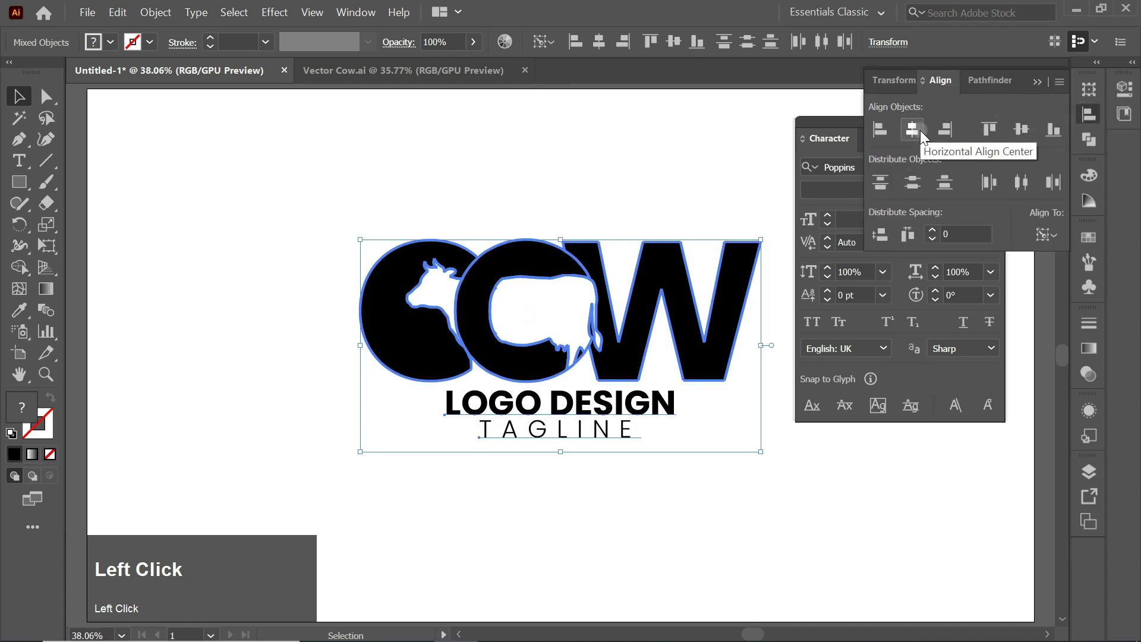
left_click(1038, 84)
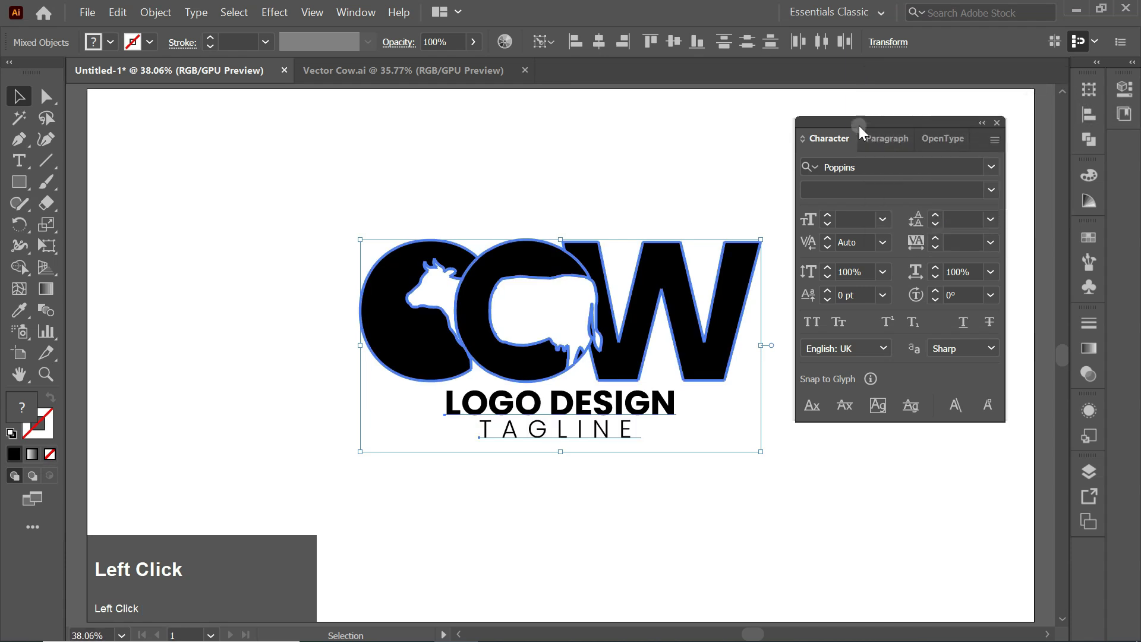
left_click(997, 120)
left_click(975, 130)
Group the wordmark together with the LOGO DESIGN and TAGLINE texts
left_click_drag(331, 208, 800, 484)
right_click(705, 267)
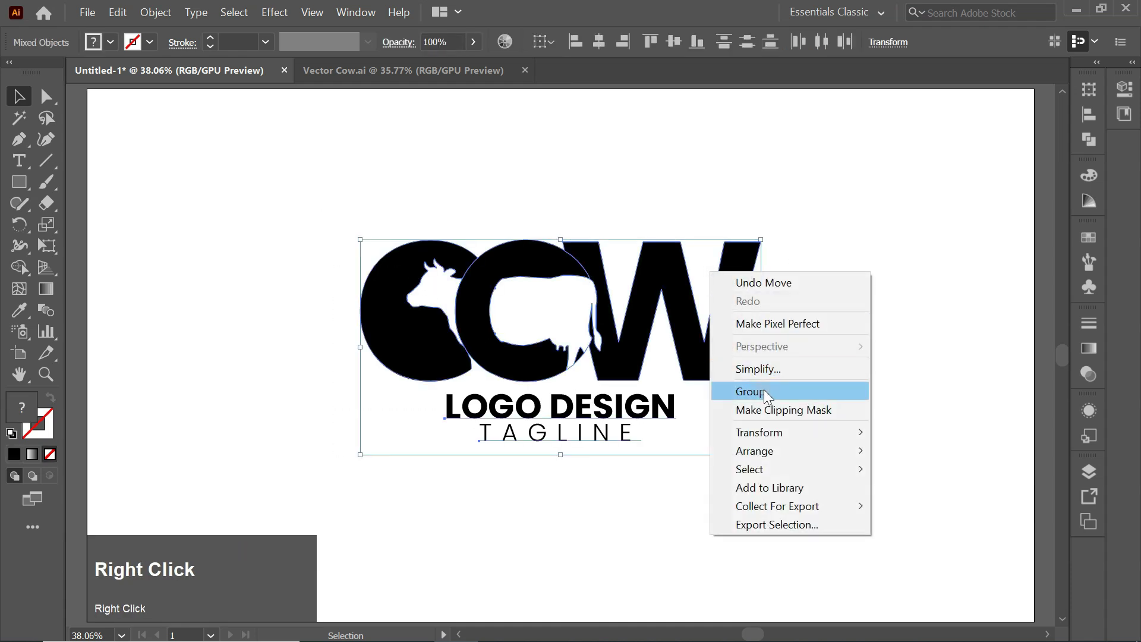
left_click(764, 390)
Center the grouped logo vertically on the artboard, enlarge it proportionally from its center to fill most of the artboard, and deselect it
left_click(1084, 116)
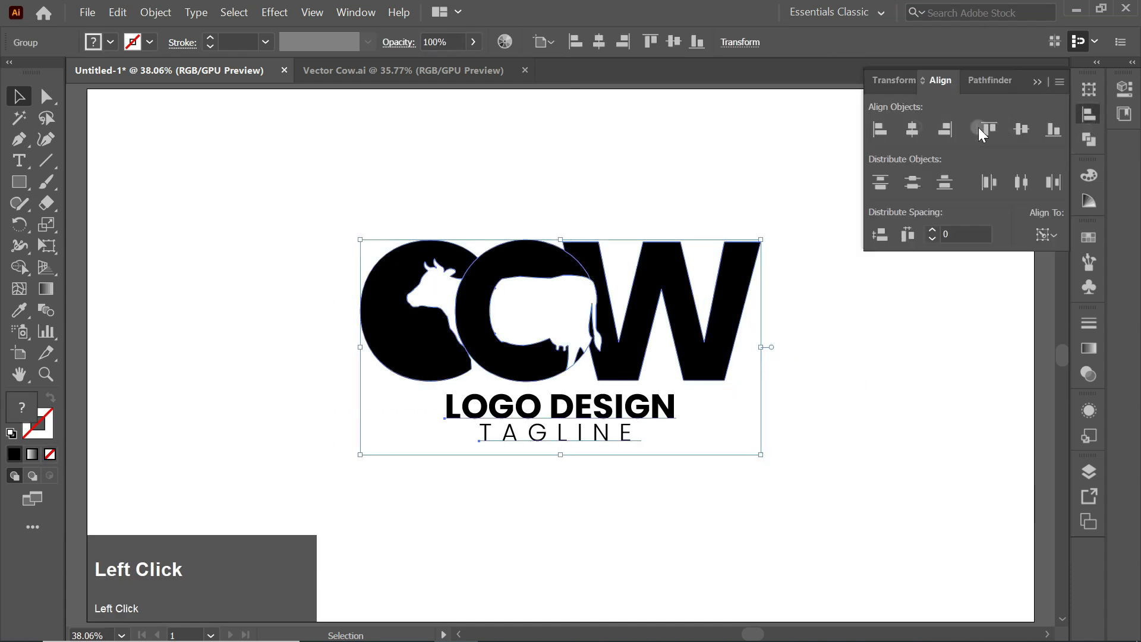
left_click(1022, 129)
left_click(1038, 81)
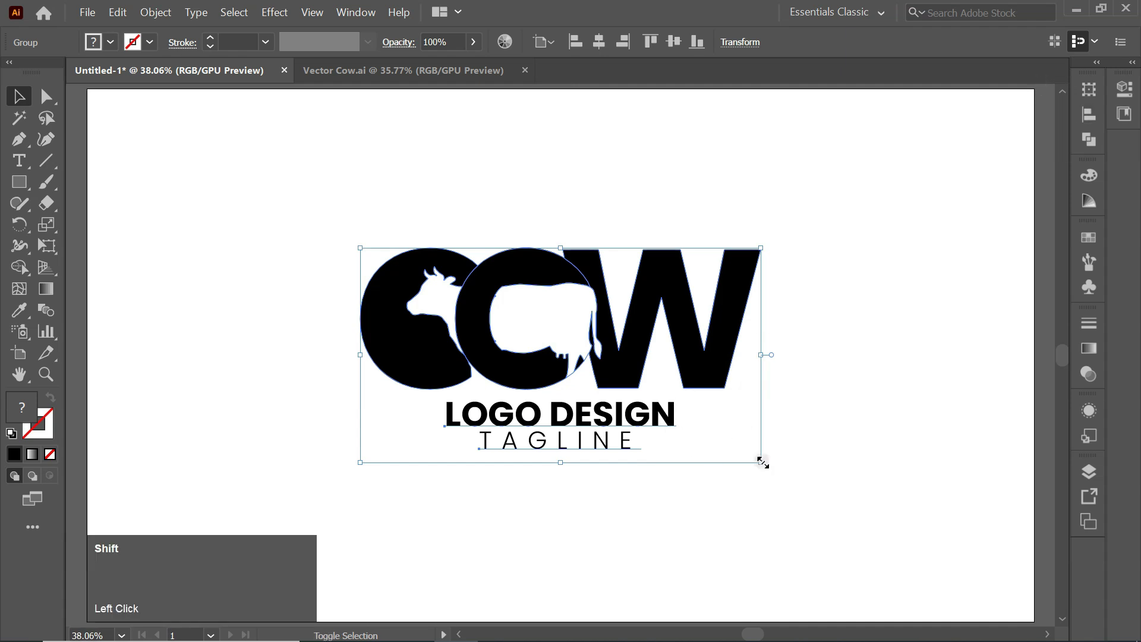
left_click_drag(761, 461, 881, 526, "alt+shift")
left_click(906, 449)
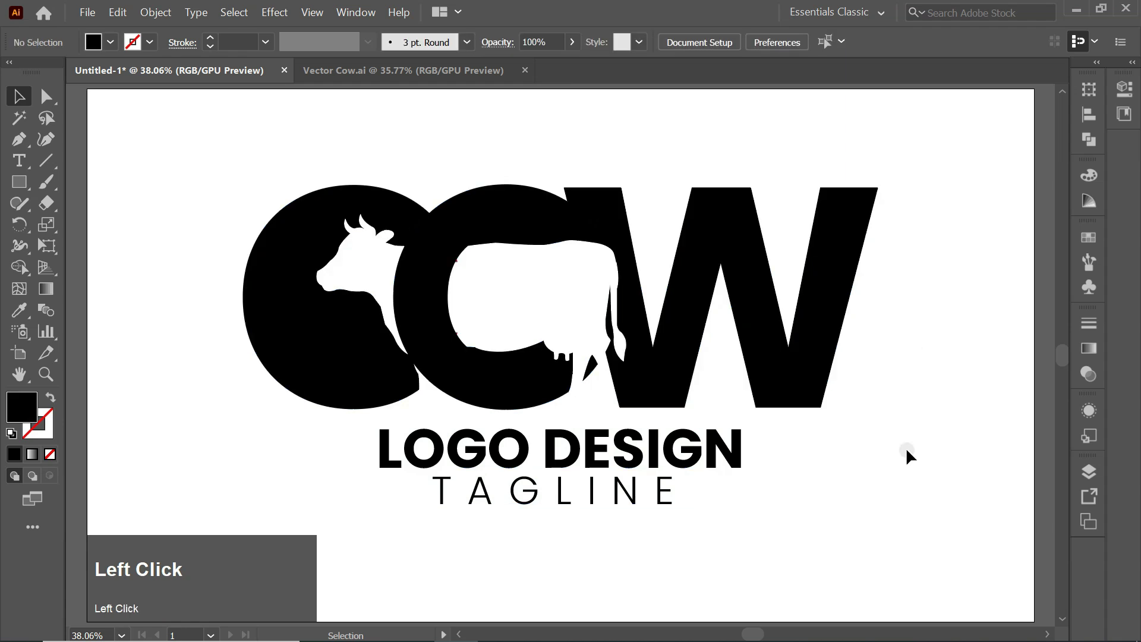